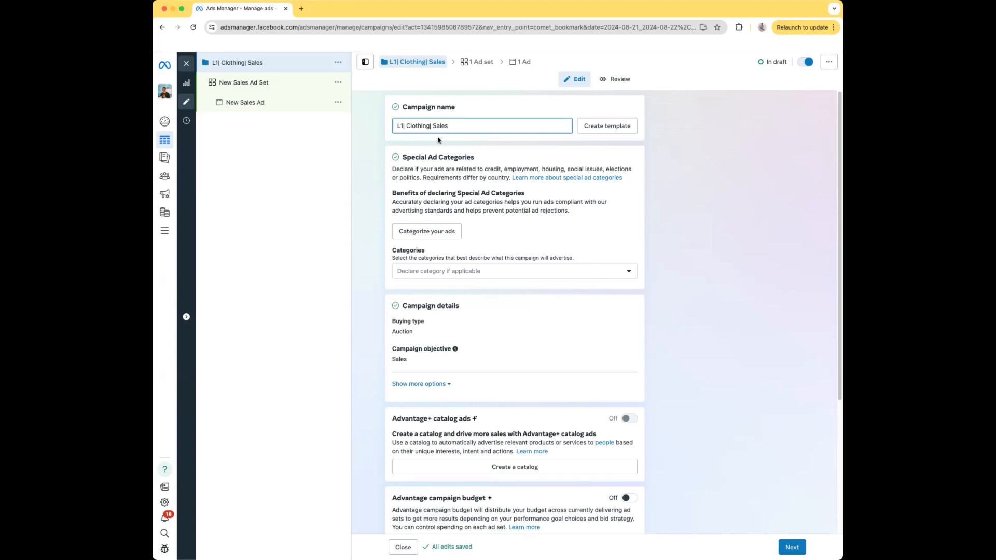
Review the campaign-level settings and proceed to the ad set setup, leaving them as they are.
scroll(467, 239, down, 3)
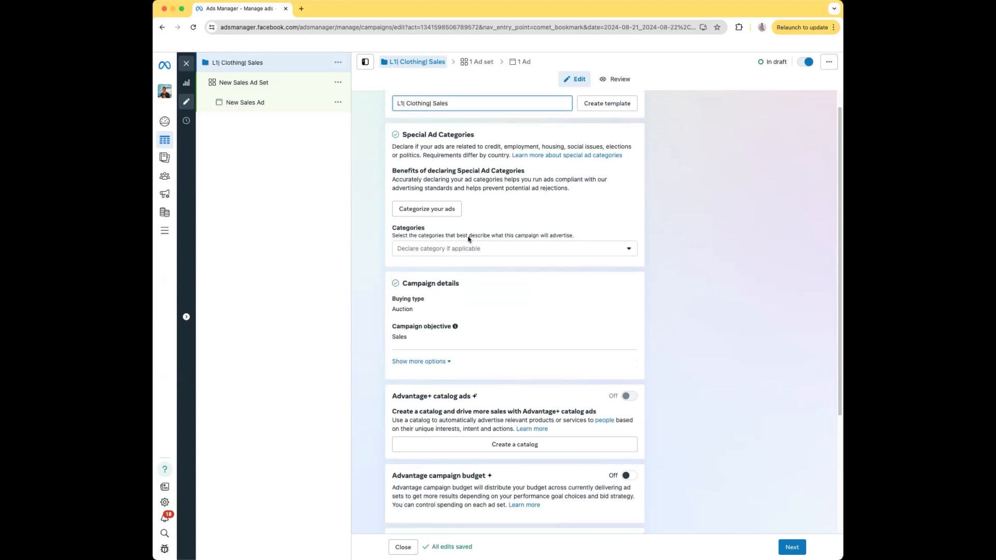
mouse_move(468, 239)
scroll(468, 239, down, 3)
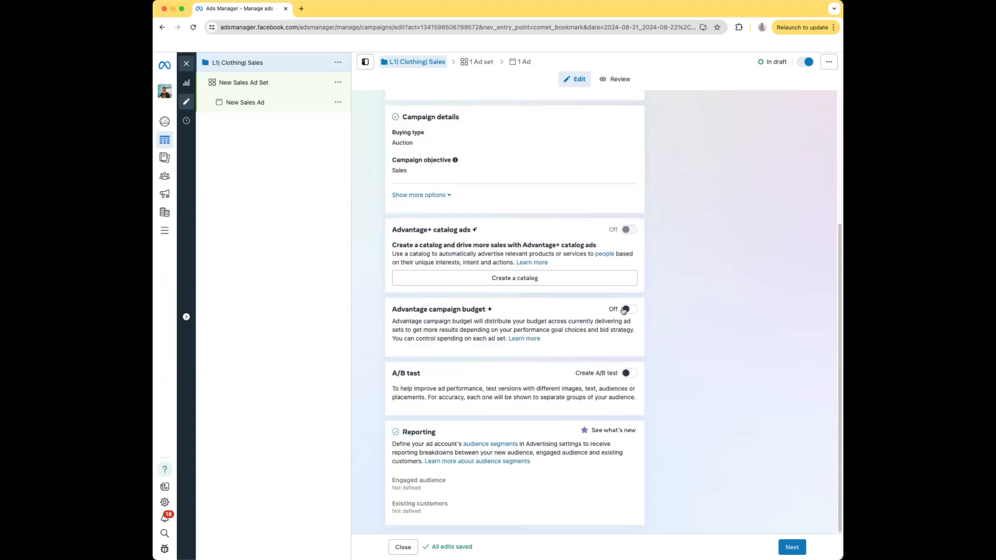
scroll(747, 207, up, 2)
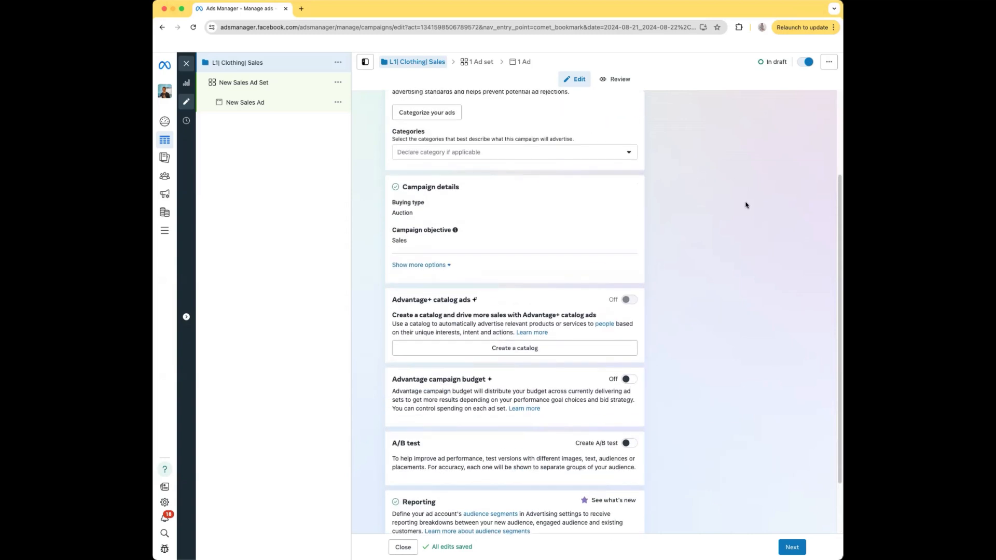
scroll(746, 204, down, 1)
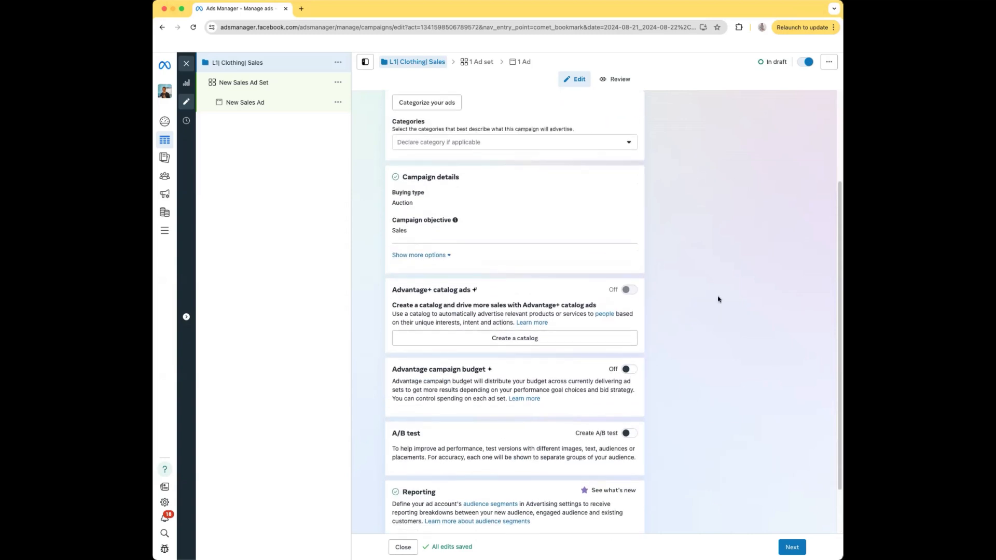
click(787, 552)
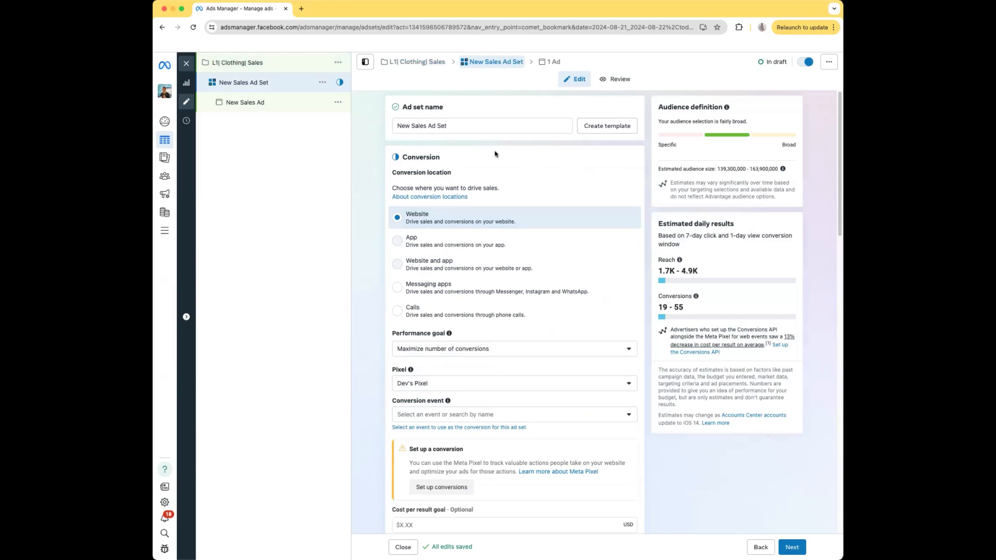
Clear the default ad set name.
click(469, 126)
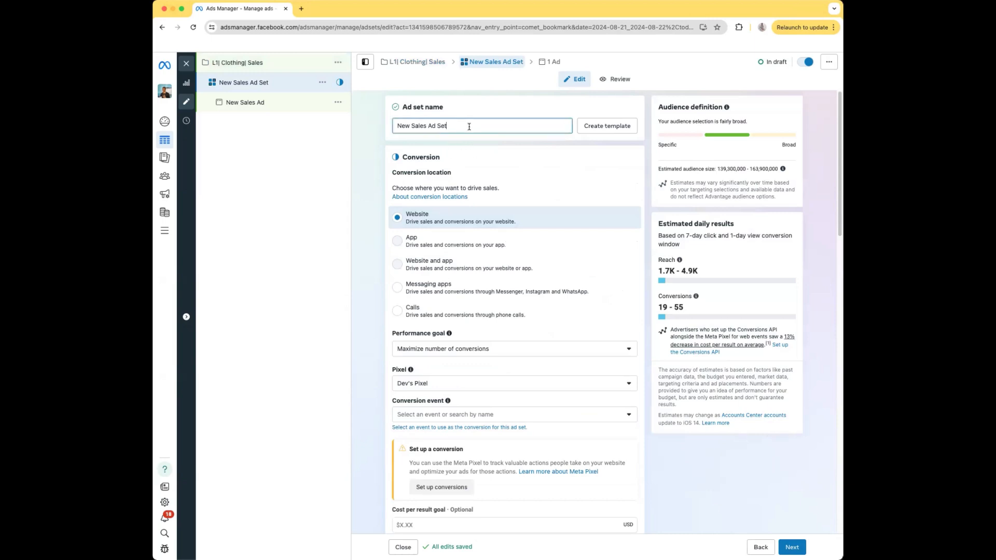
key(BackSpace)
key(BackSpace)
key(BackSpace)
key(BackSpace)
key(BackSpace)
key(BackSpace)
key(BackSpace)
key(BackSpace)
key(BackSpace)
key(BackSpace)
key(BackSpace)
key(BackSpace)
key(BackSpace)
key(BackSpace)
key(BackSpace)
key(BackSpace)
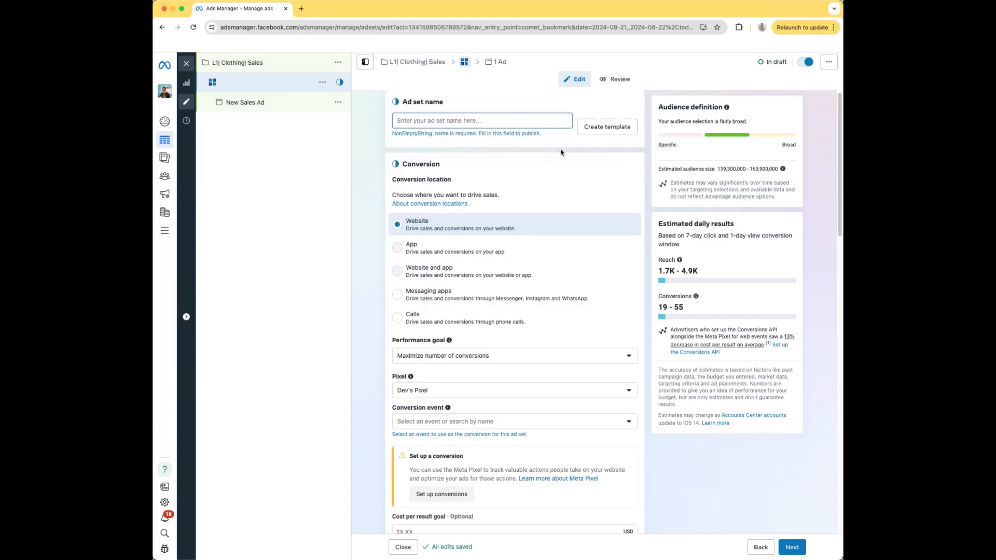
Set the ad set's conversion event to Purchase.
scroll(560, 152, down, 1)
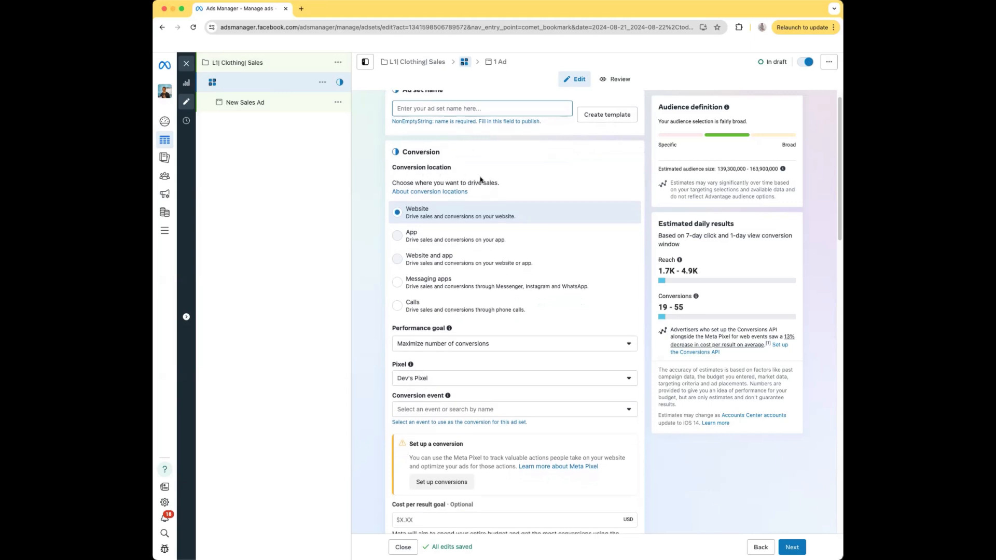
scroll(481, 180, down, 3)
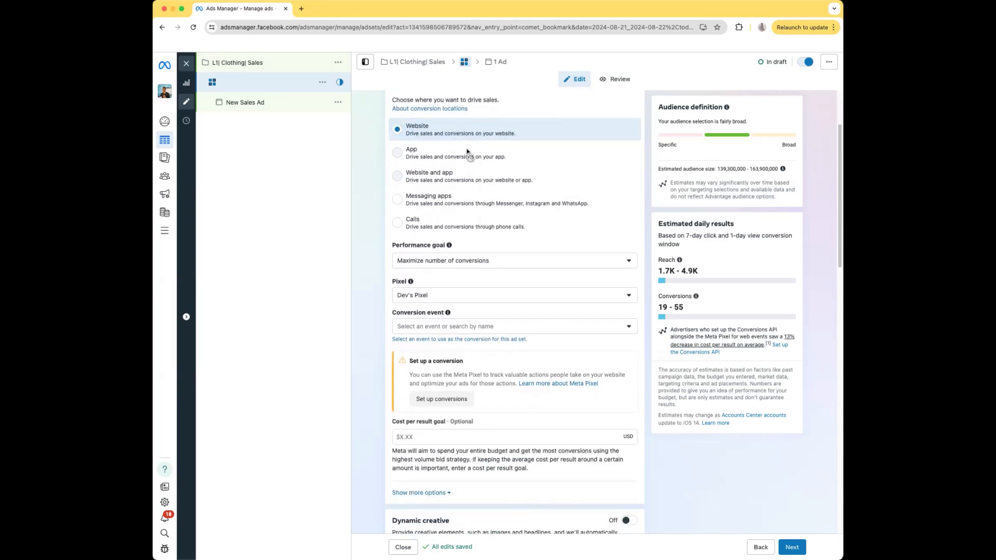
scroll(467, 153, down, 3)
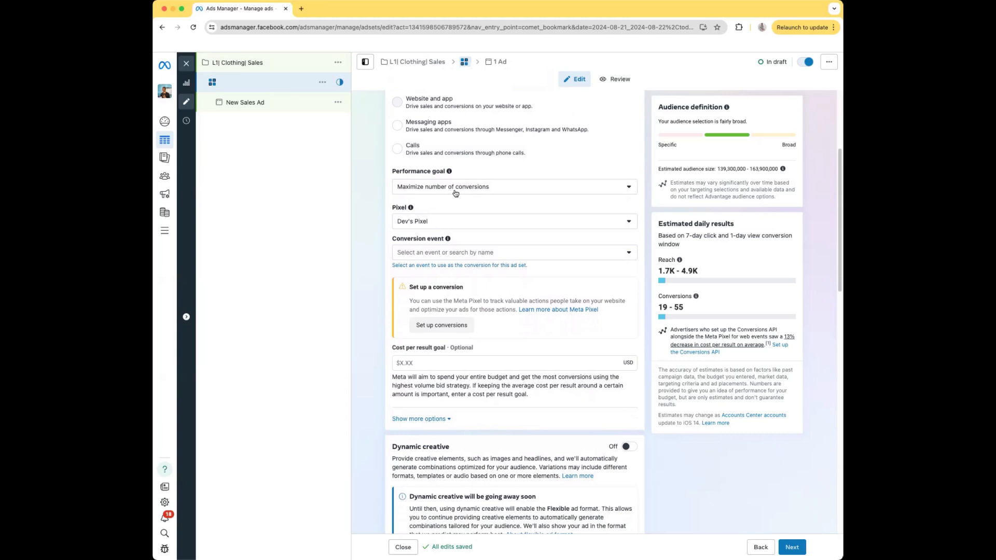
scroll(455, 194, down, 1)
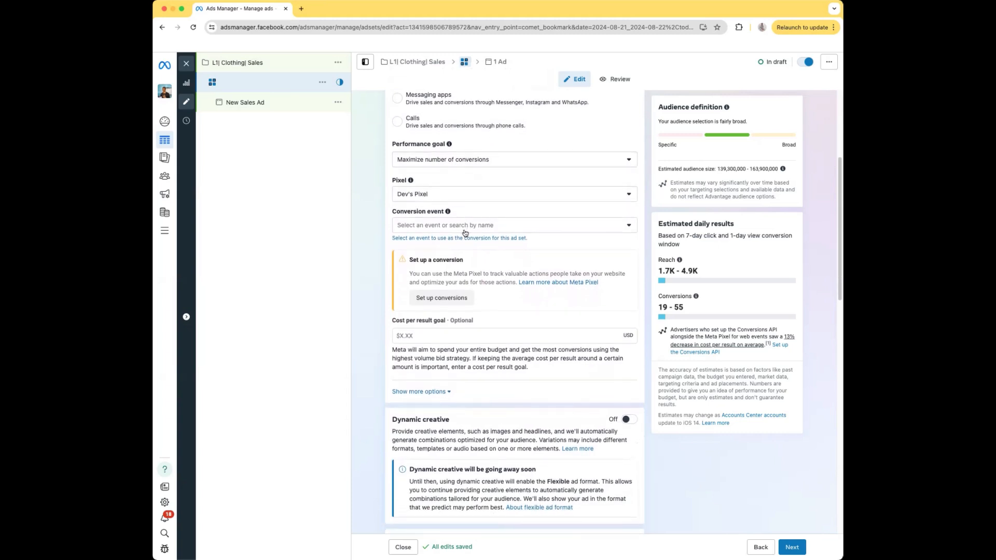
click(466, 230)
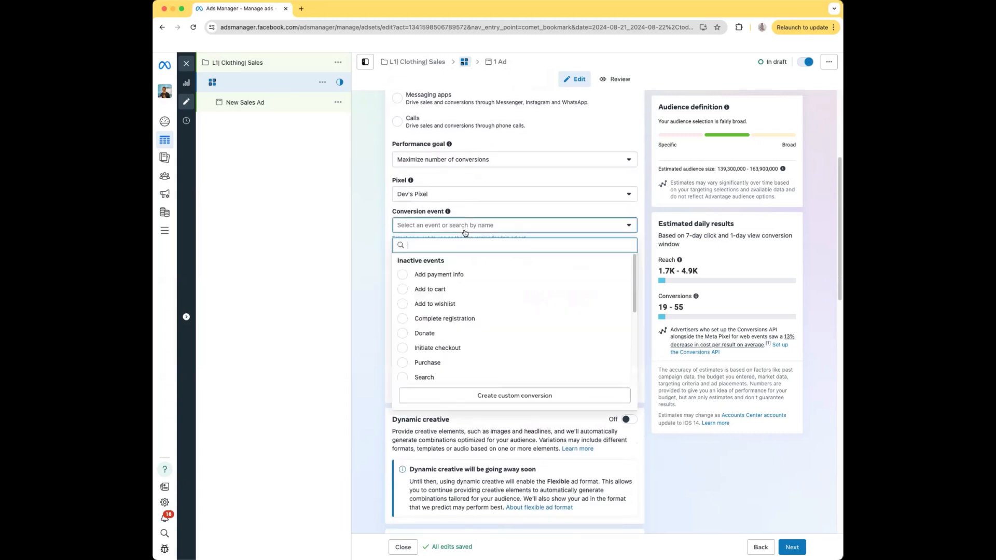
click(407, 362)
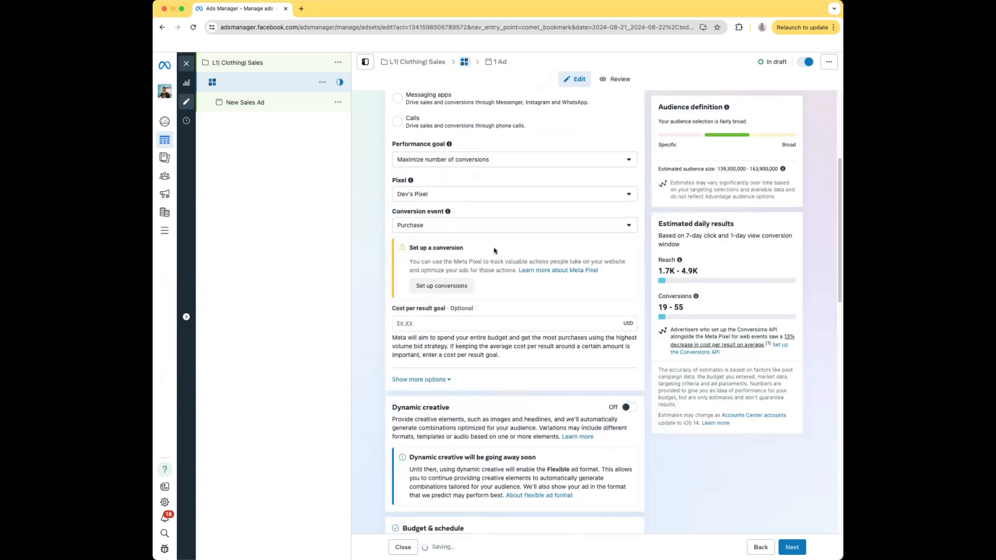
Review the ad set's cost per result goal, dynamic creative, budget and schedule, audience controls and placements.
scroll(494, 251, down, 1)
scroll(494, 250, down, 1)
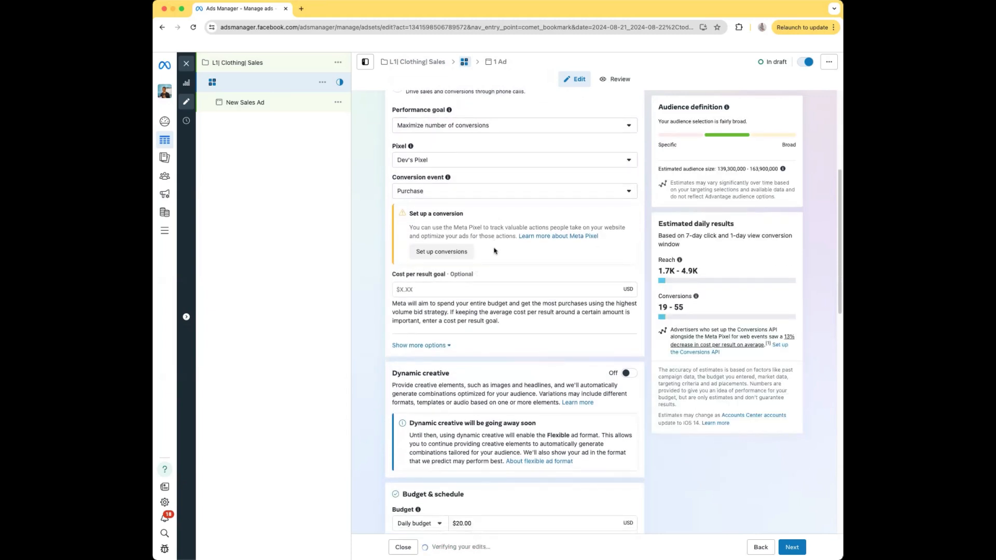
scroll(494, 251, down, 3)
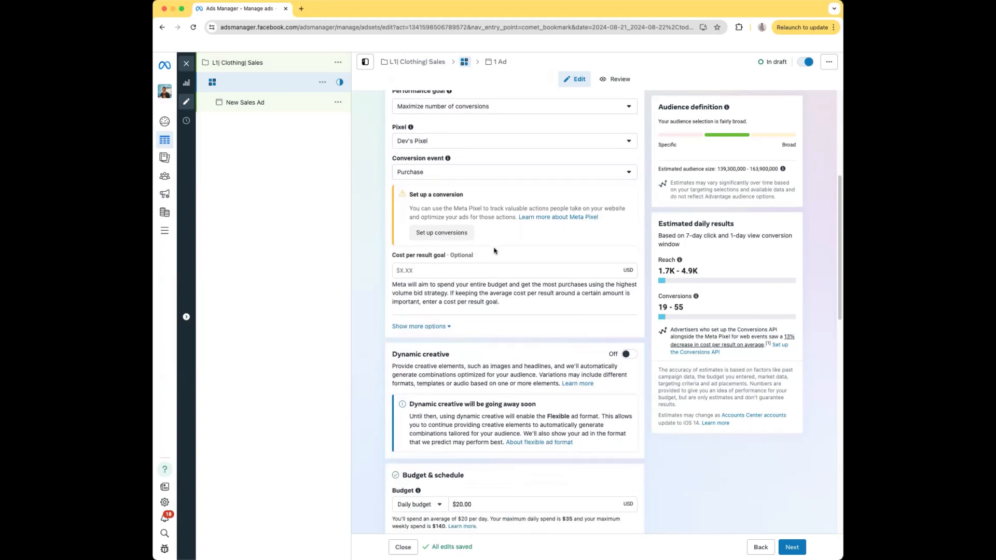
scroll(494, 251, down, 5)
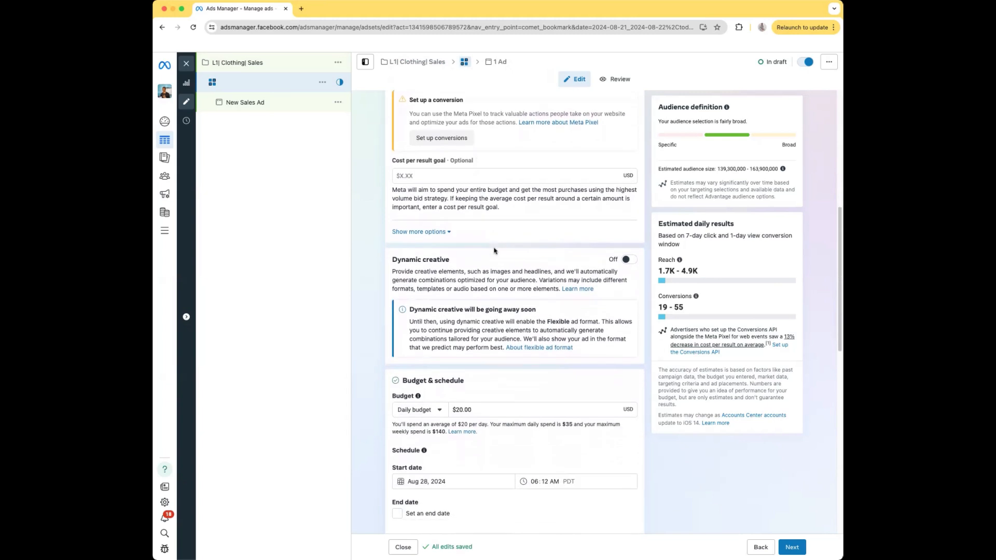
scroll(494, 251, down, 7)
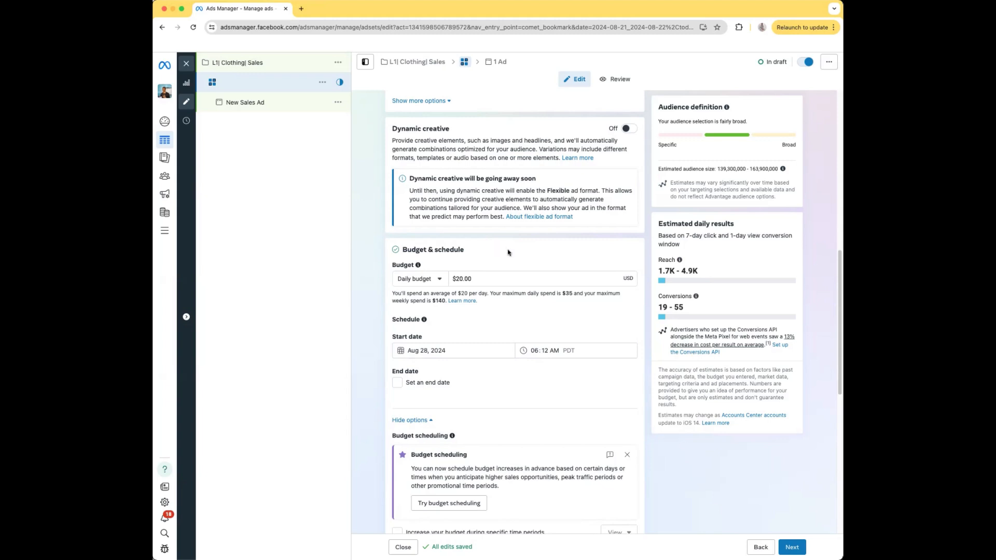
scroll(507, 252, down, 3)
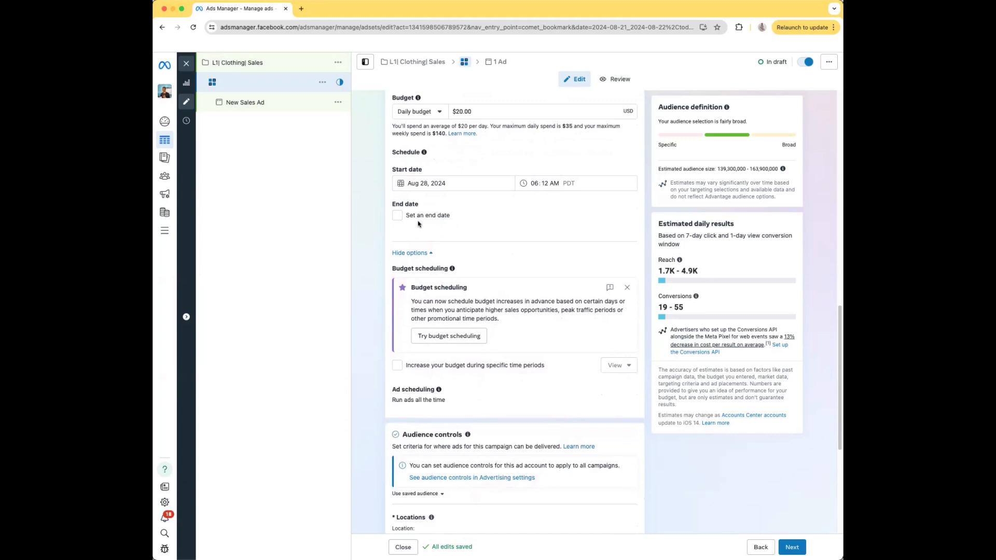
scroll(418, 223, down, 2)
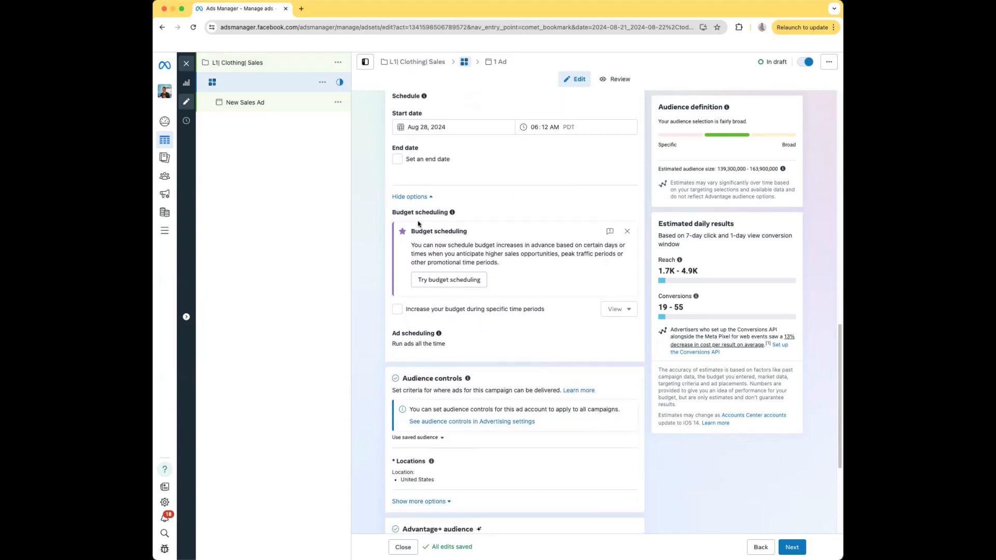
scroll(418, 223, down, 3)
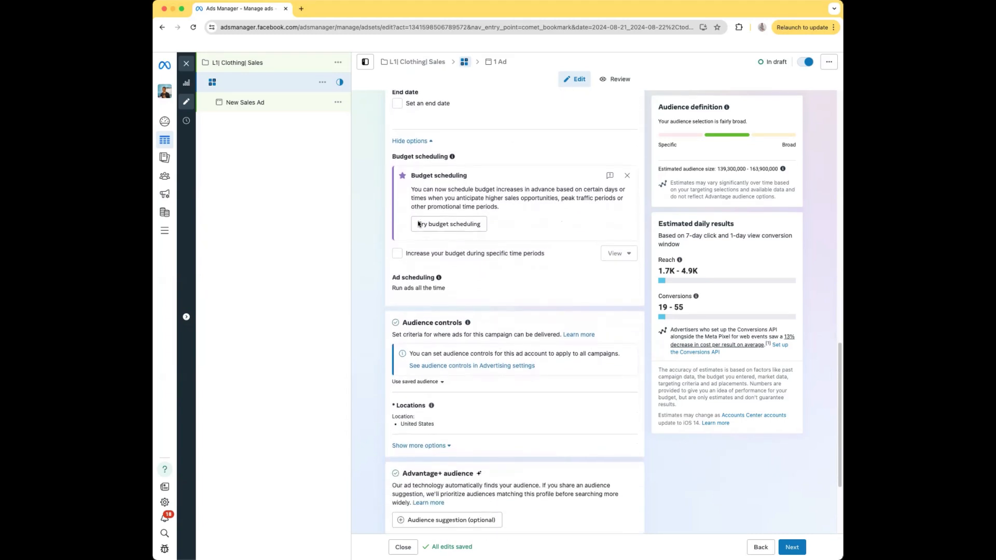
scroll(419, 224, down, 3)
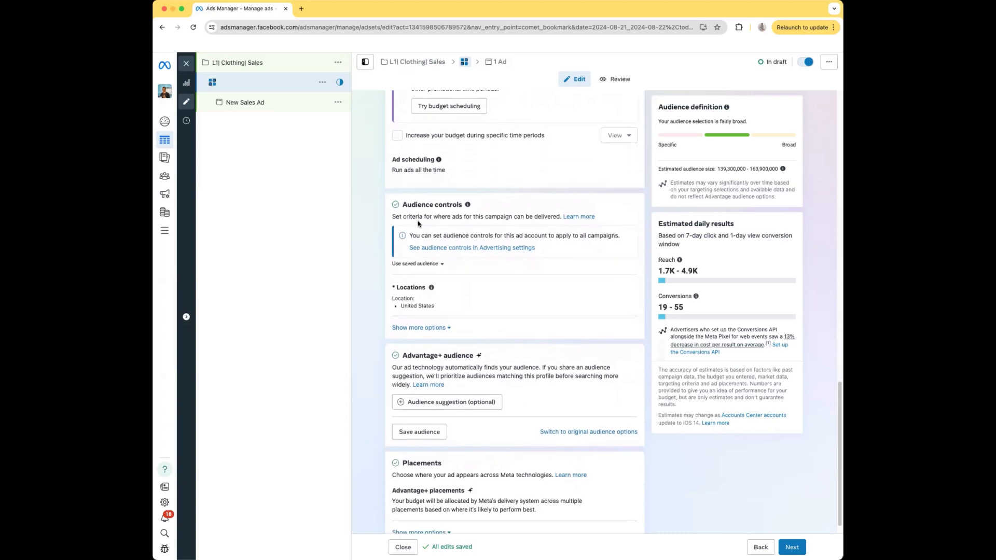
scroll(508, 301, down, 1)
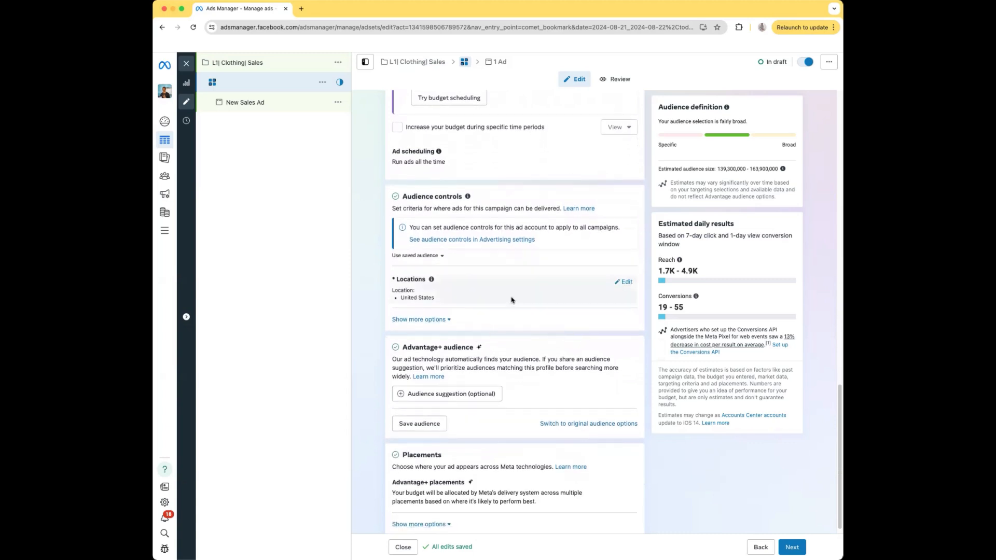
Switch the ad set from Advantage+ audience to the original audience options and confirm using the original audience.
mouse_move(482, 282)
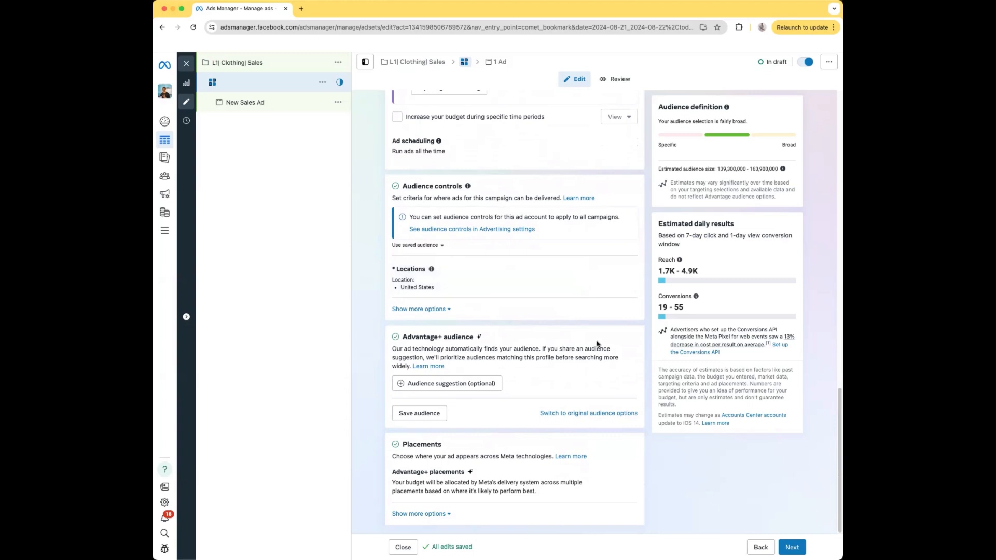
click(561, 415)
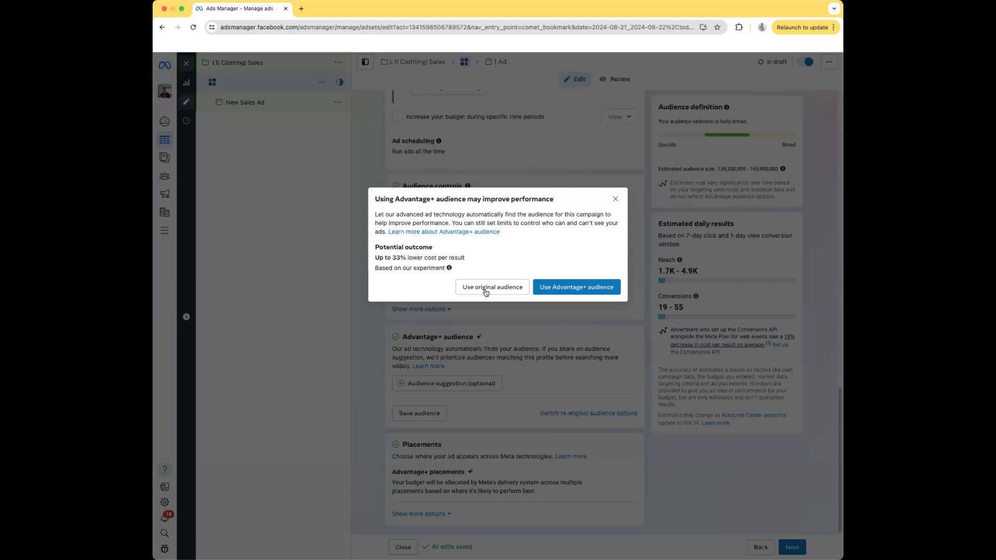
click(485, 289)
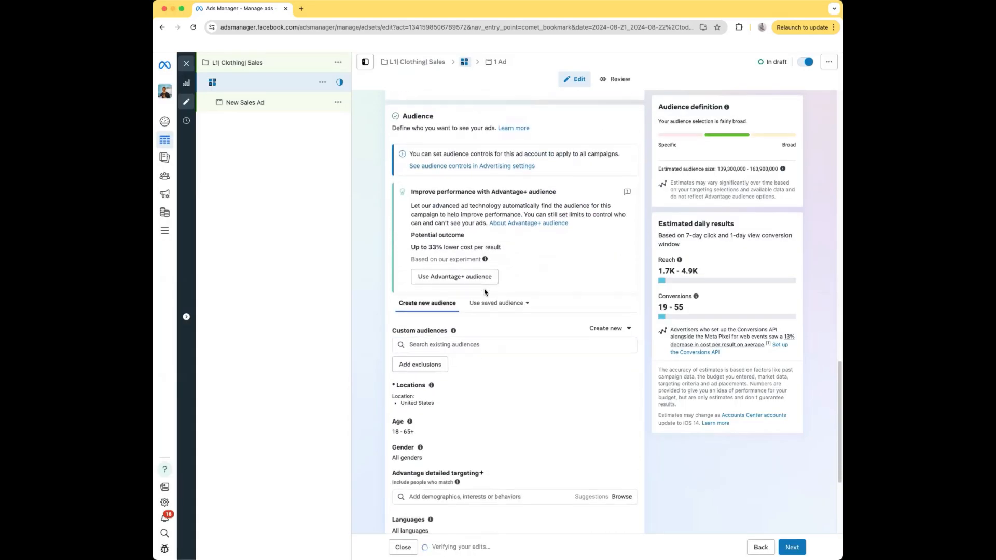
Add the interest "Street fashion (apparel)" to the audience's detailed targeting.
scroll(512, 350, down, 1)
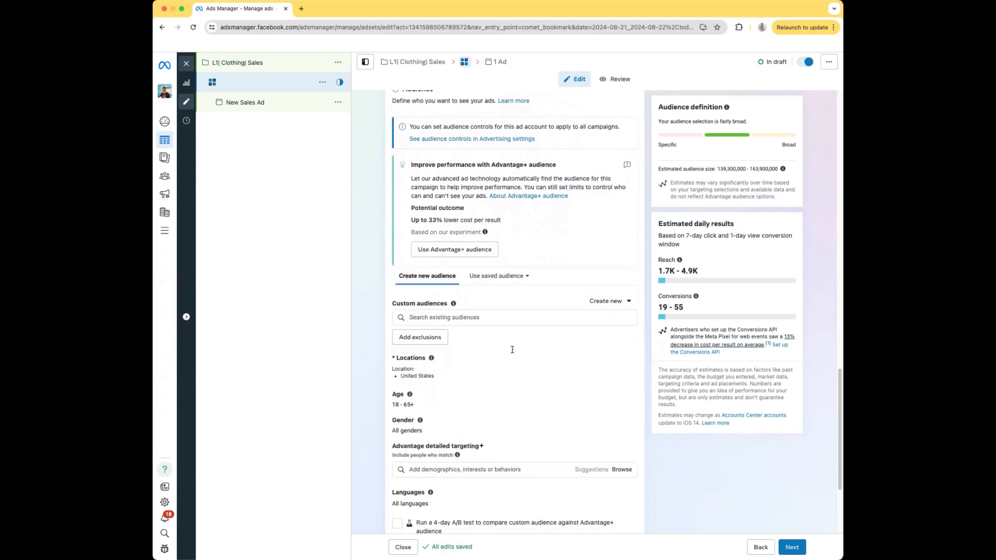
scroll(512, 353, down, 1)
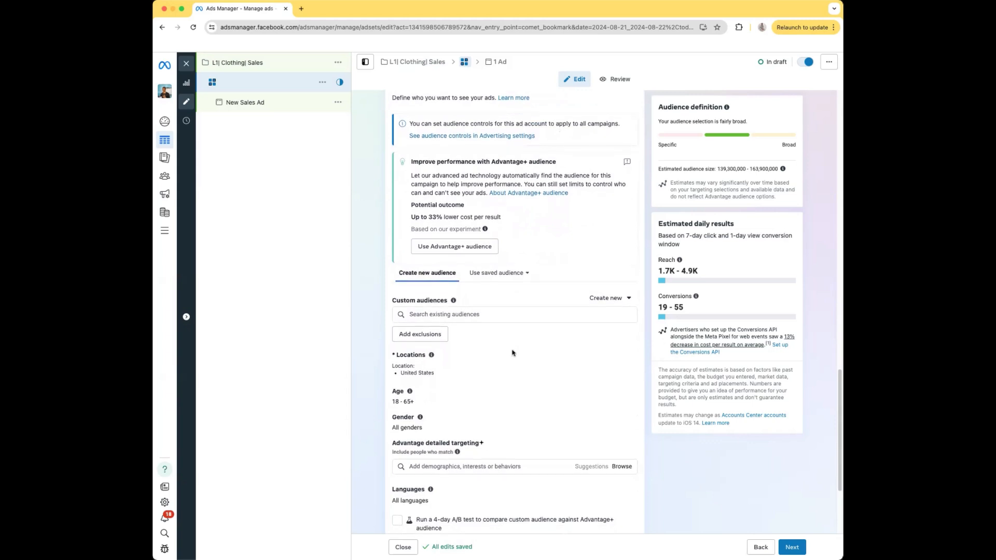
scroll(513, 353, down, 1)
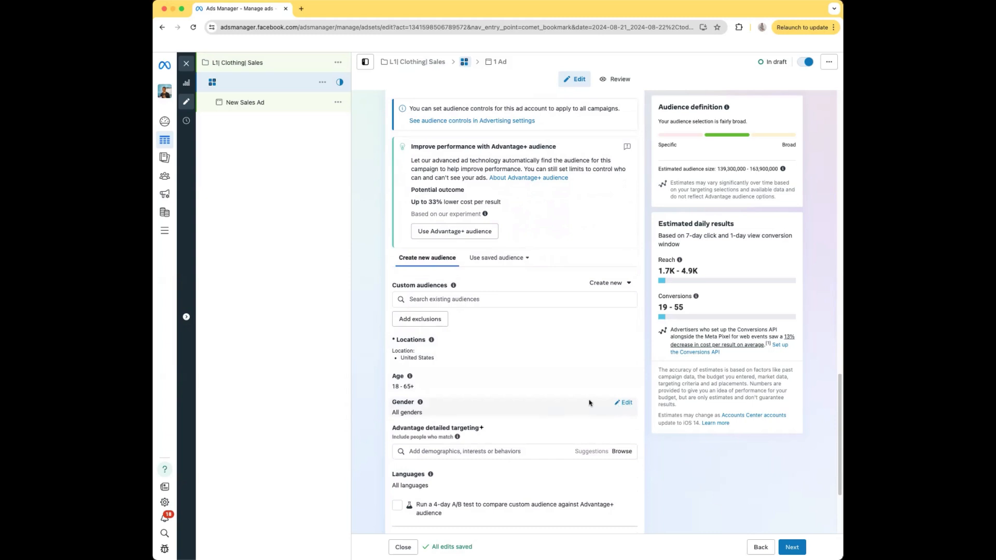
scroll(589, 403, down, 5)
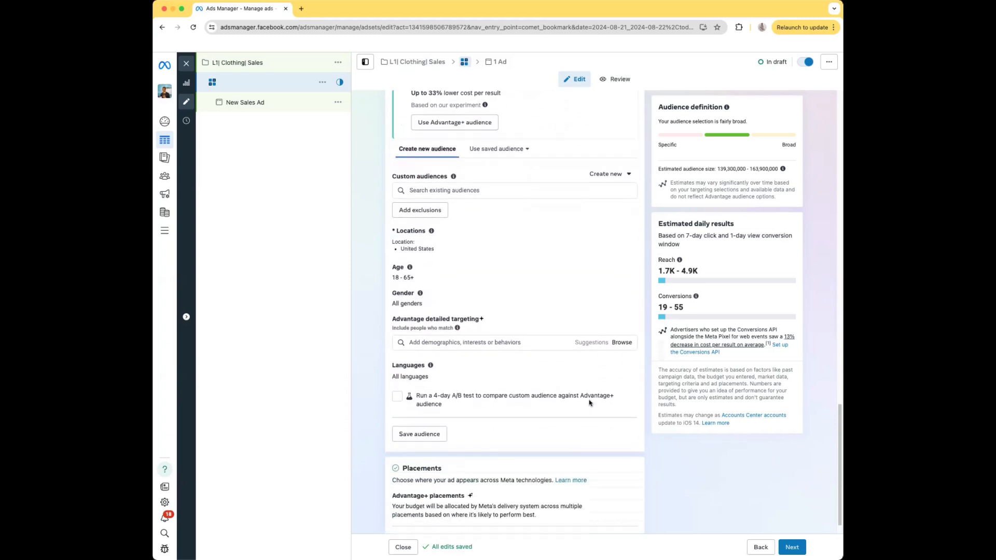
scroll(589, 402, down, 1)
mouse_move(457, 305)
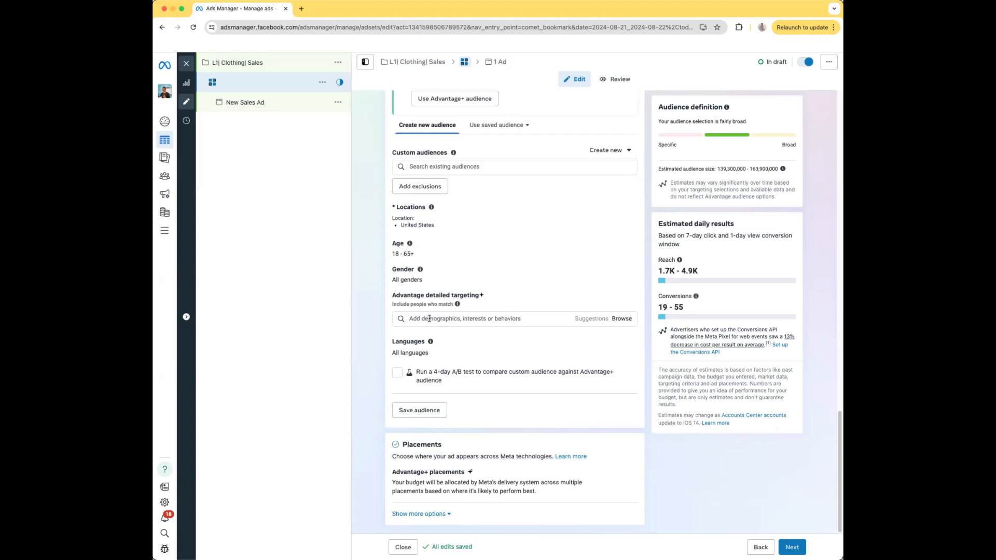
click(421, 319)
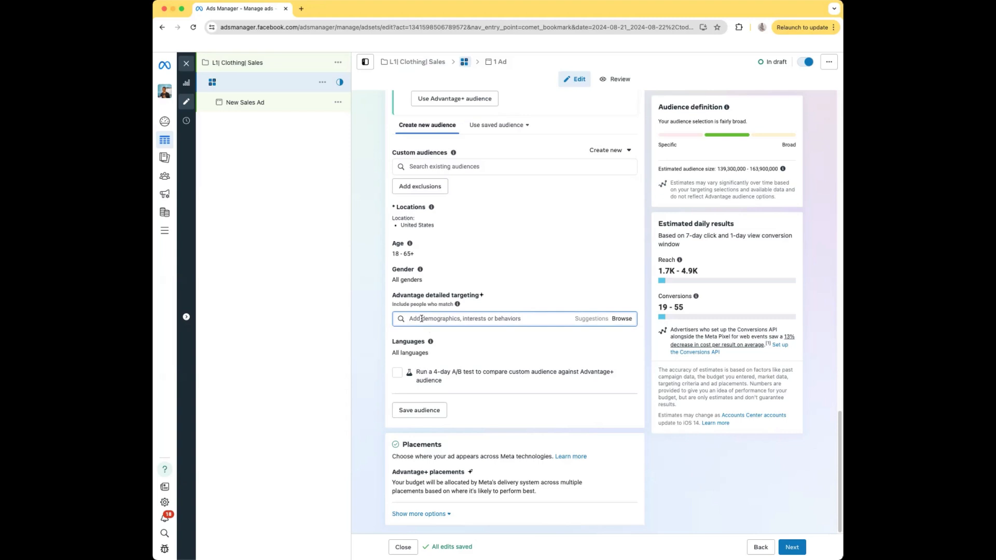
text(street fas)
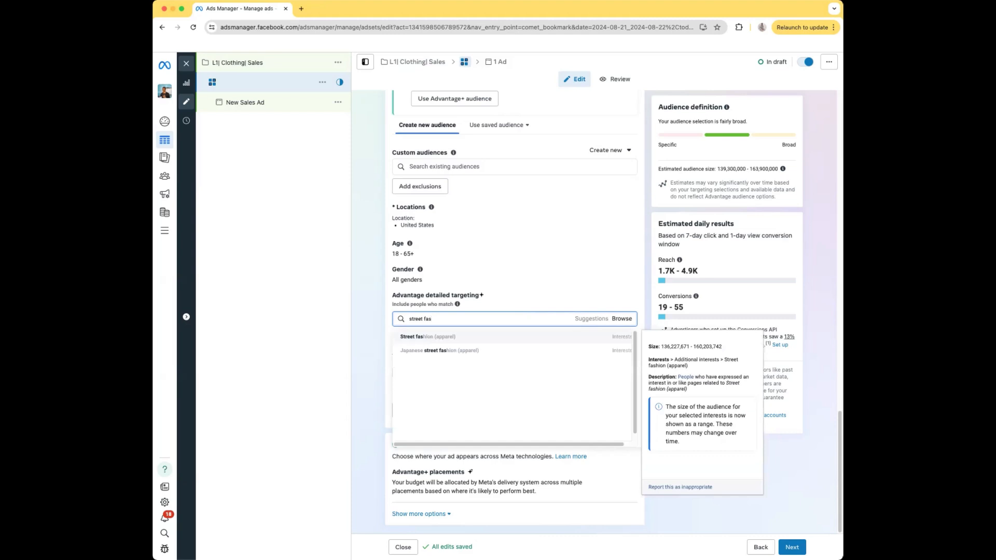
click(446, 338)
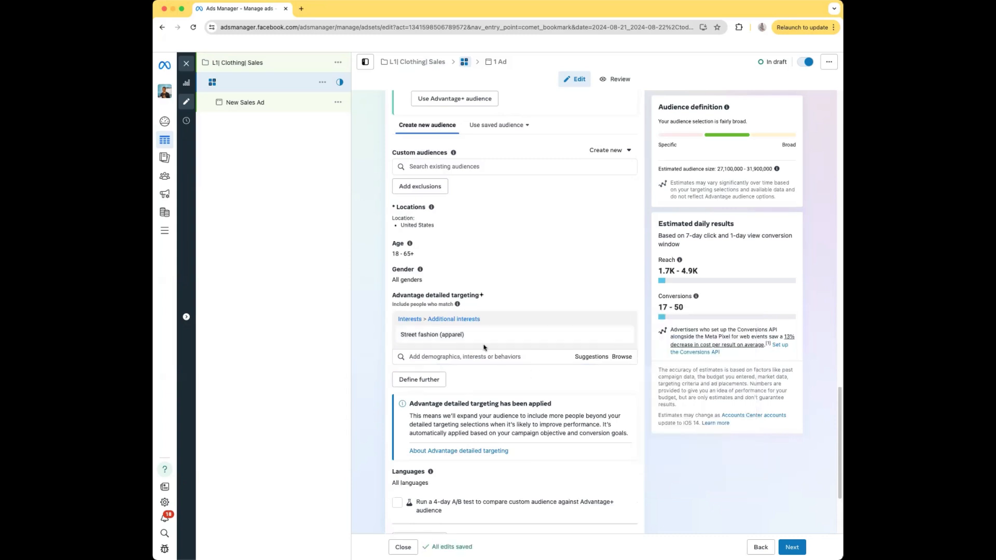
Name the ad set "Street fashion".
scroll(488, 346, up, 15)
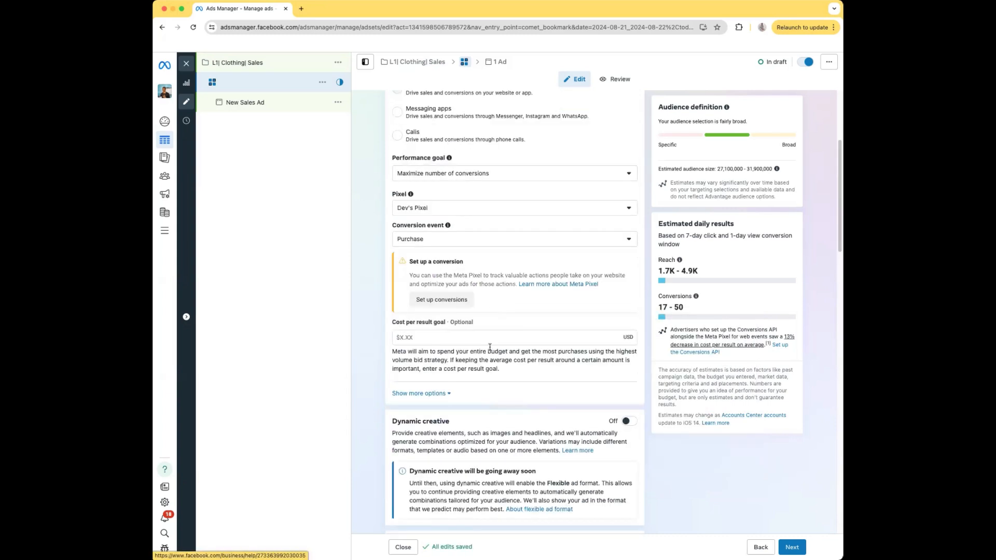
scroll(494, 345, up, 4)
click(461, 121)
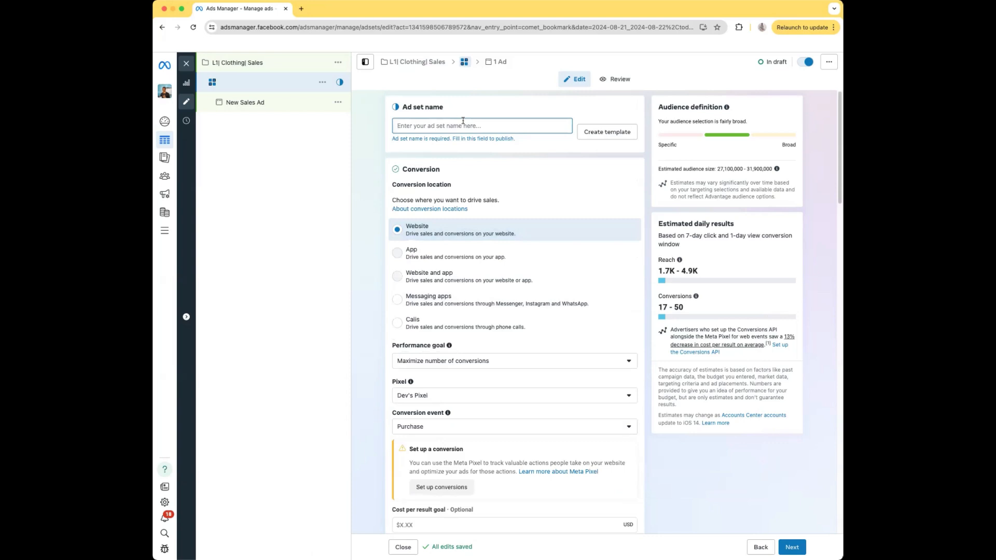
text(Street fashion)
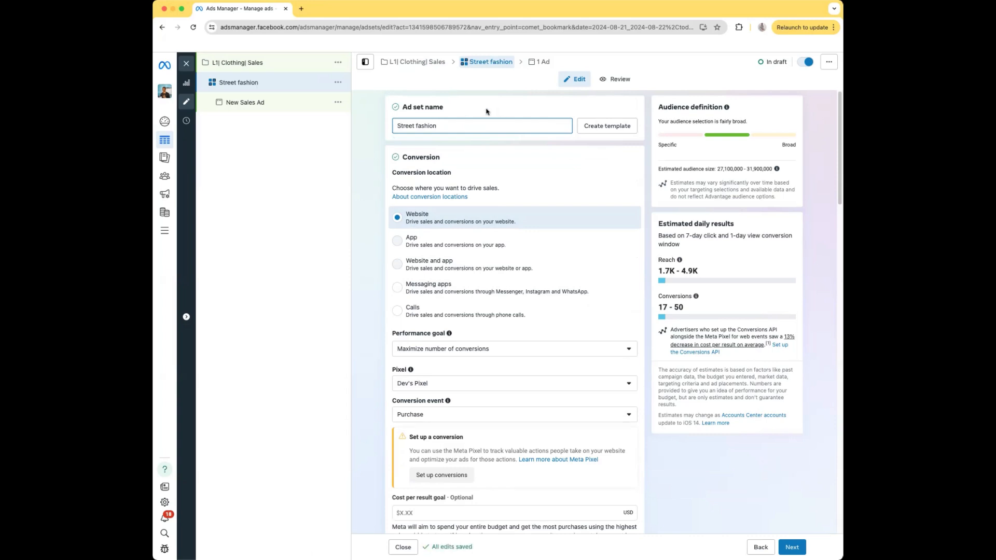
Continue from the ad set to its ad and rename the ad "video 1".
scroll(486, 111, down, 1)
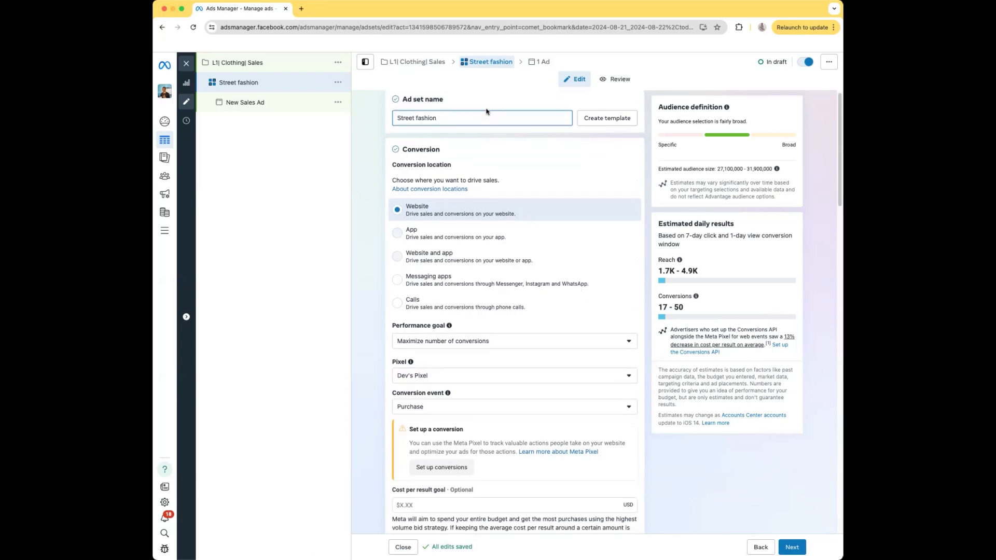
scroll(488, 112, up, 1)
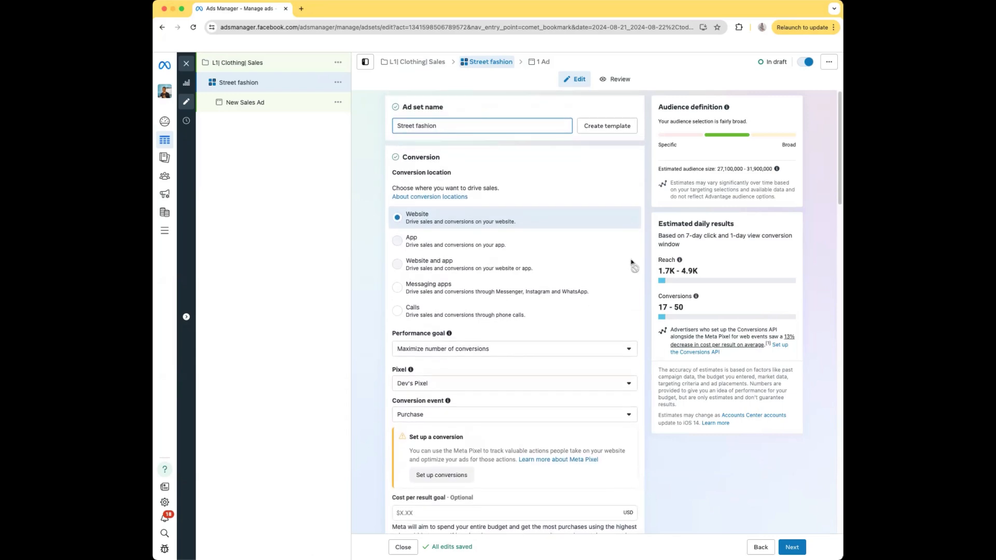
scroll(614, 395, down, 20)
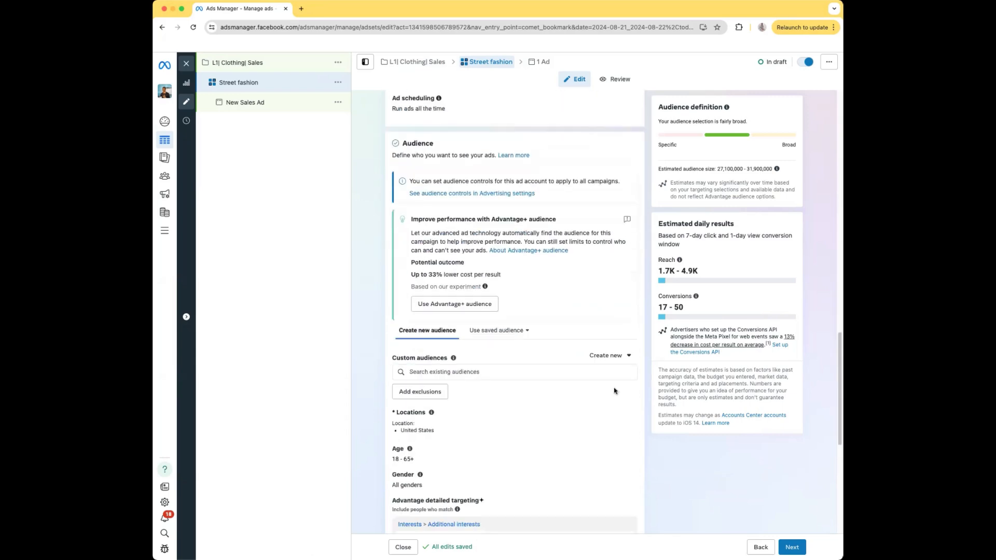
scroll(614, 391, down, 2)
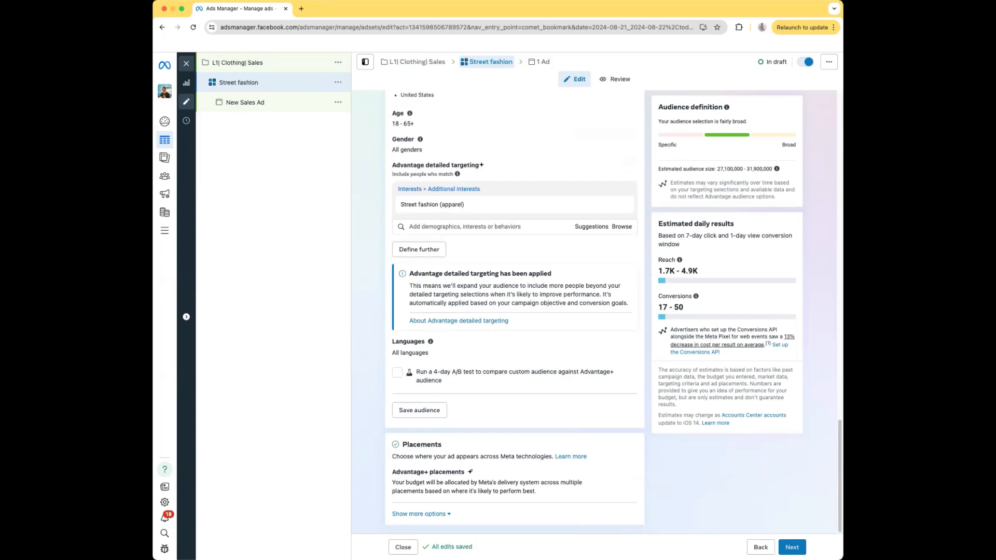
click(792, 549)
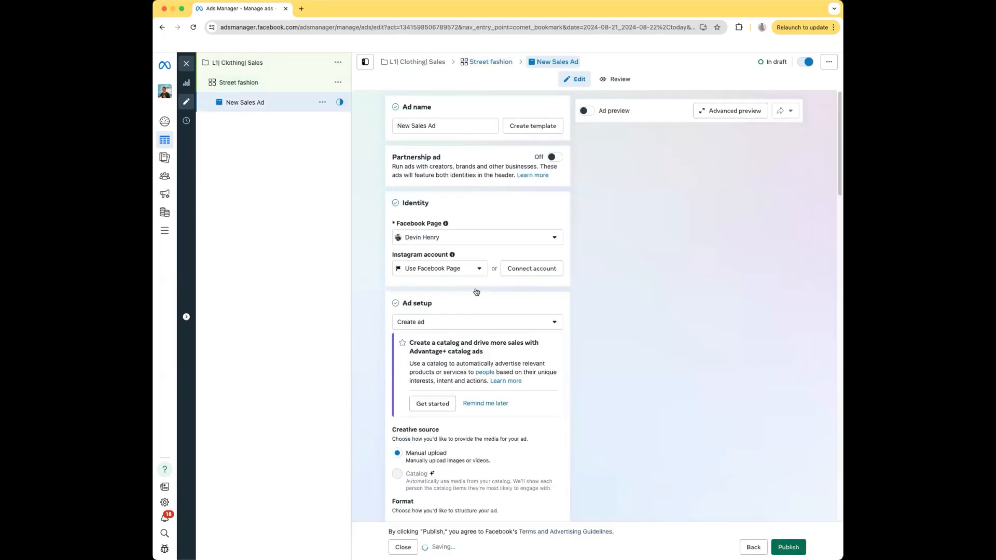
triple_click(460, 127)
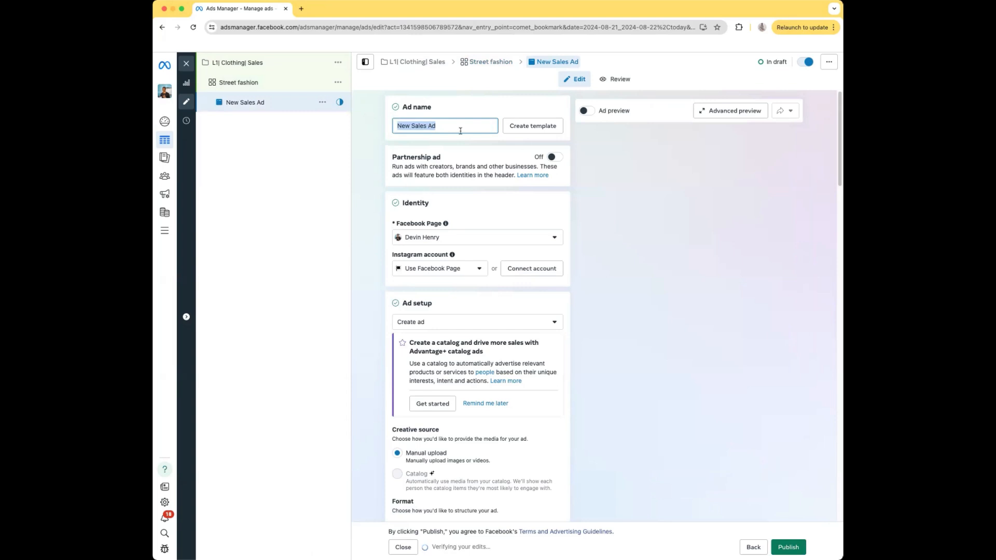
key(BackSpace)
text(video 1)
click(434, 102)
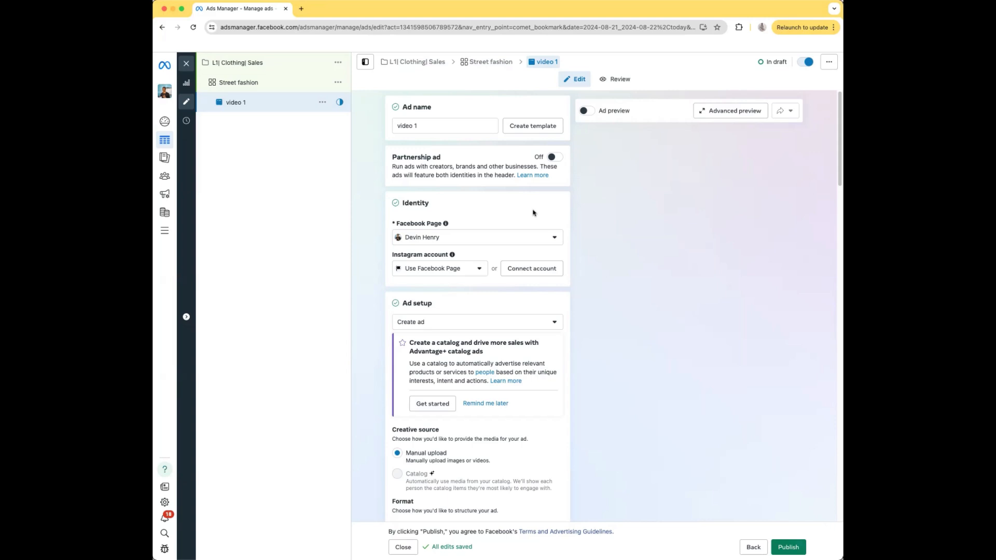
Review the ad's identity, ad setup, creative source, format and ad sources settings.
scroll(518, 188, down, 1)
scroll(518, 189, down, 3)
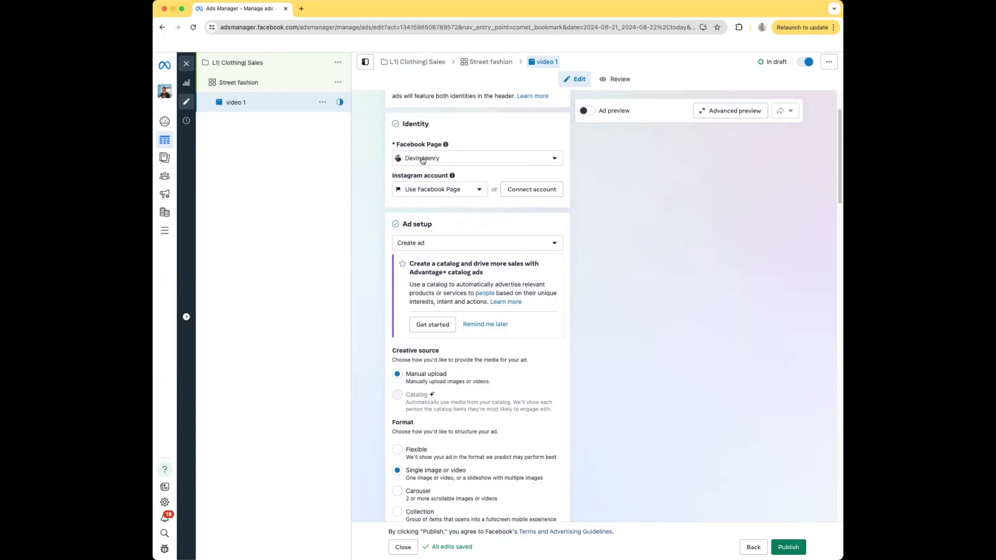
scroll(446, 182, down, 1)
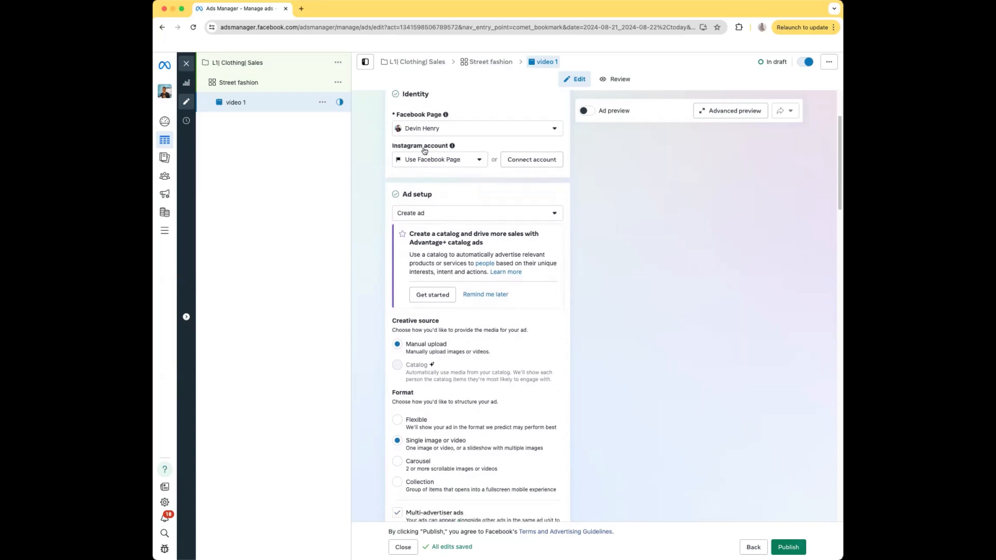
scroll(486, 176, down, 2)
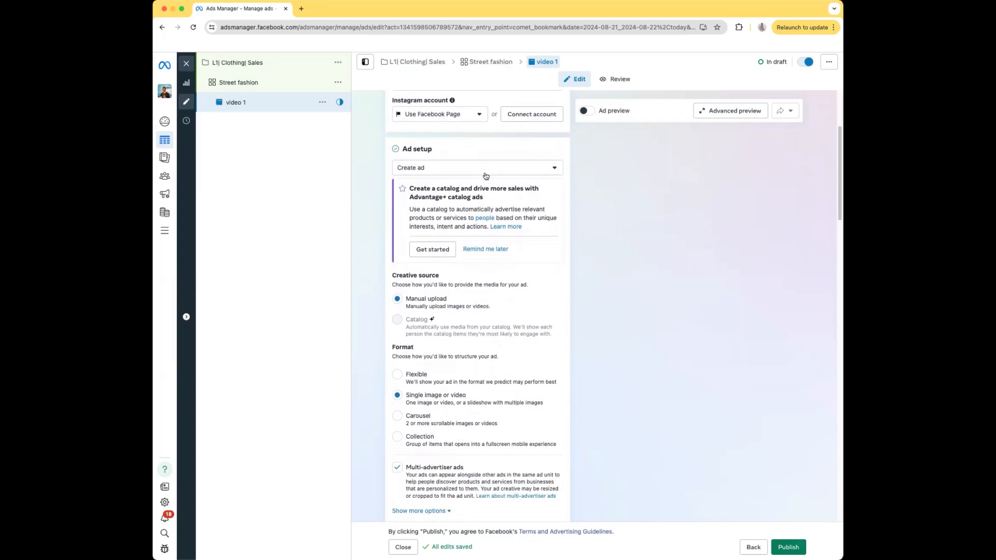
scroll(486, 175, down, 1)
scroll(486, 176, down, 1)
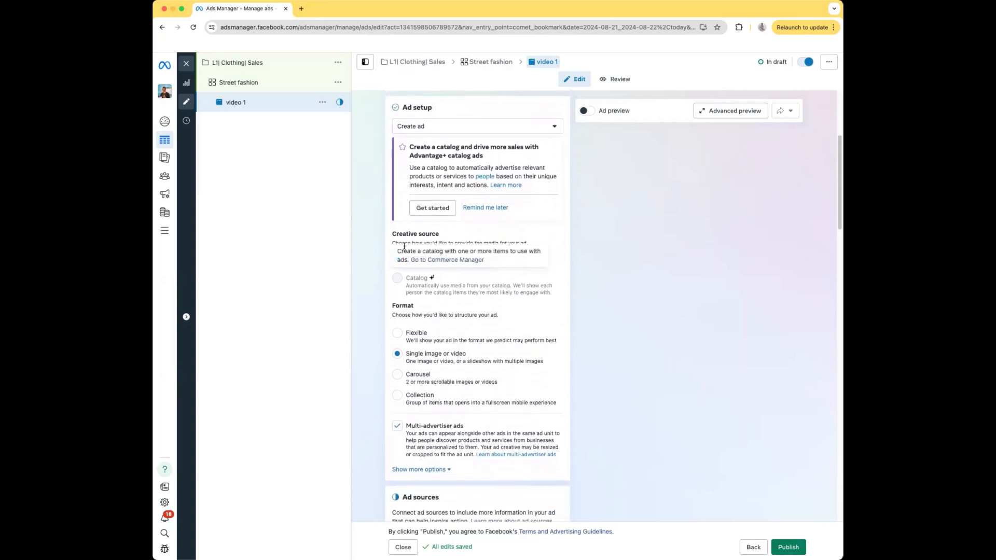
scroll(544, 245, down, 6)
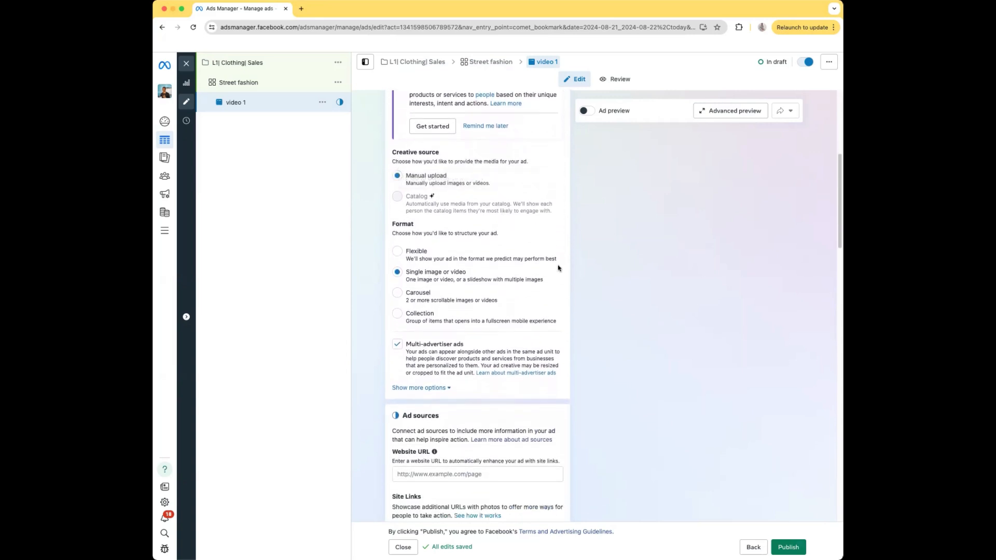
scroll(452, 217, down, 3)
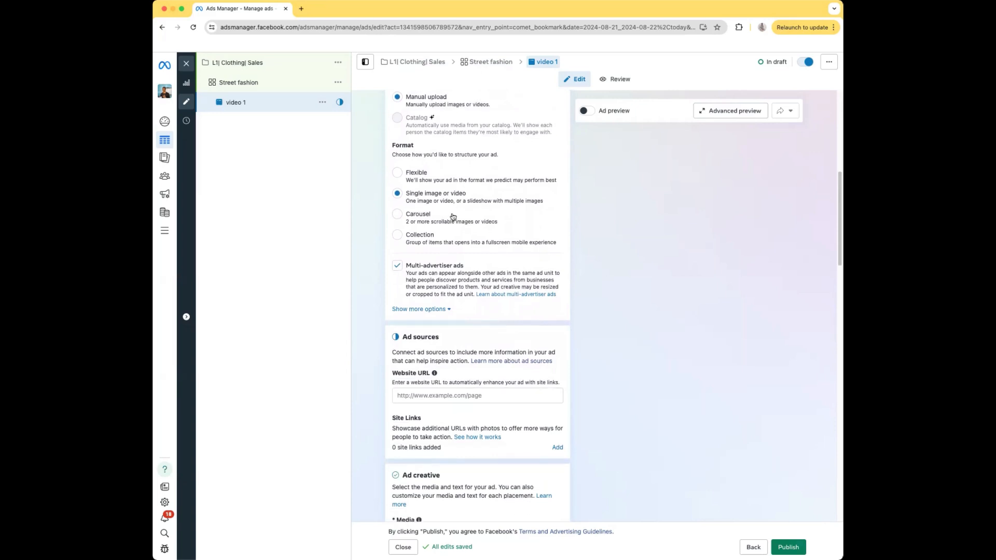
scroll(453, 218, down, 7)
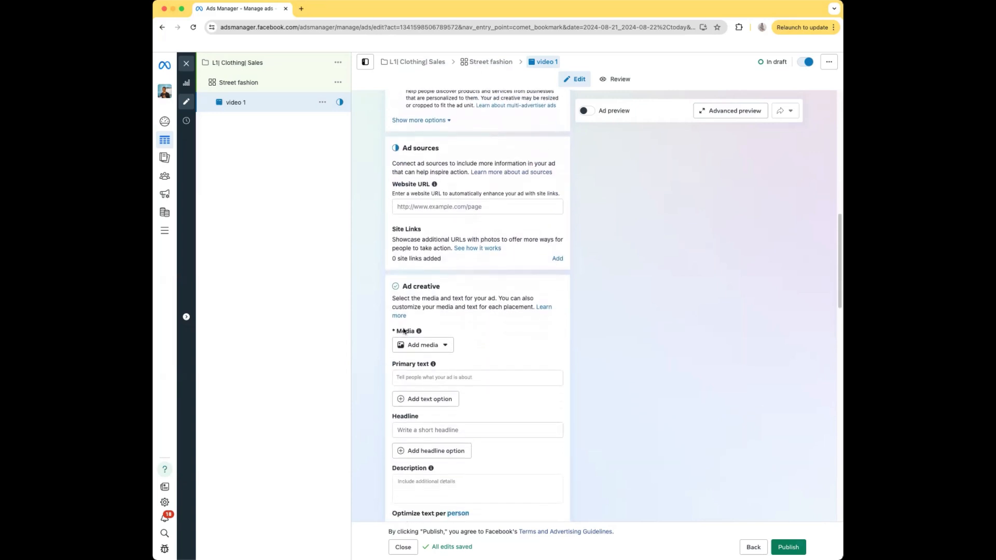
scroll(466, 269, down, 3)
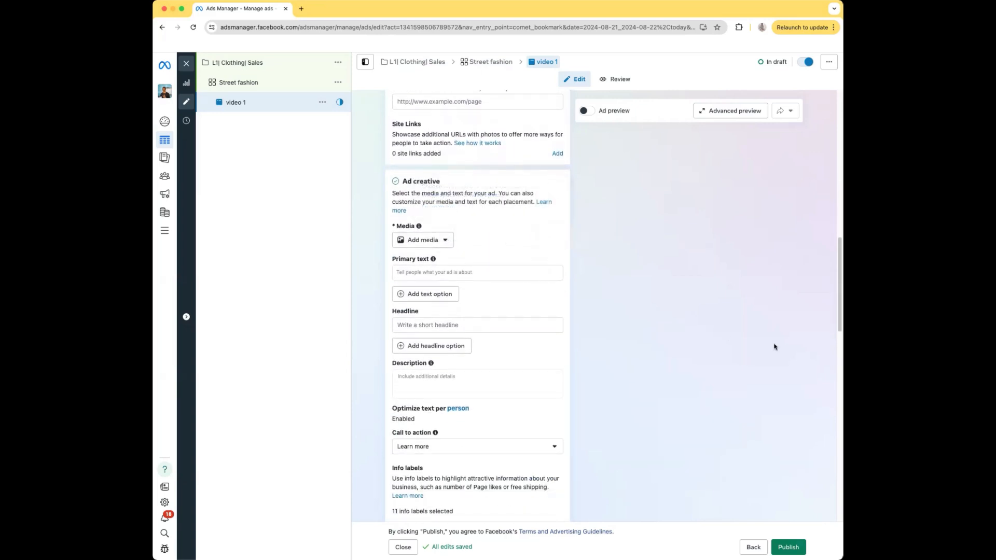
Examine the ad's media options, primary text, headline, call to action, website destination and tracking sections.
click(429, 239)
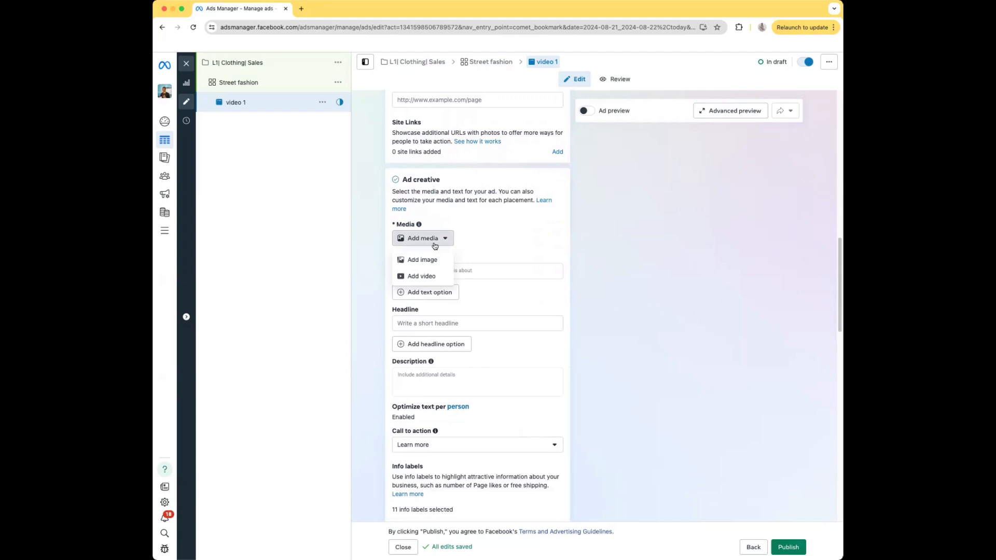
click(685, 271)
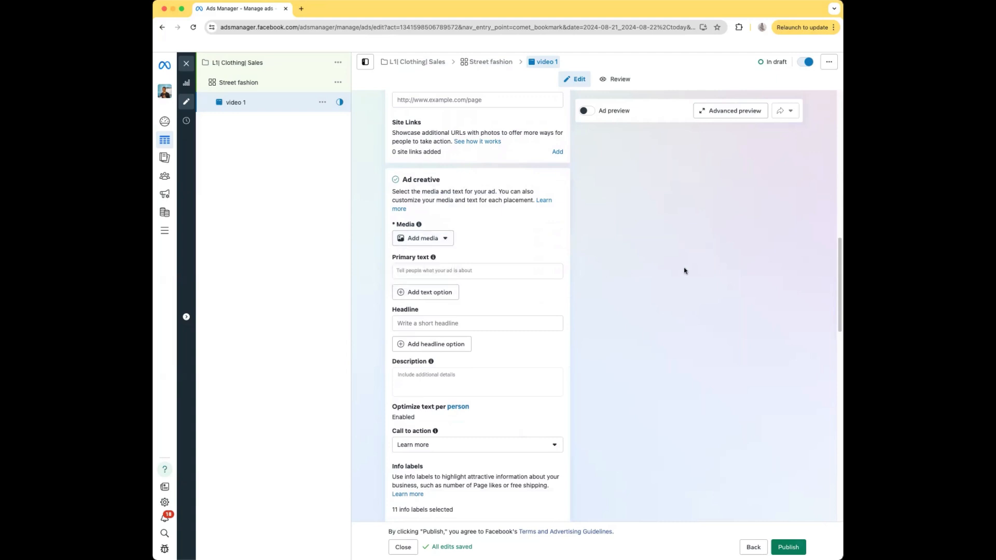
click(479, 269)
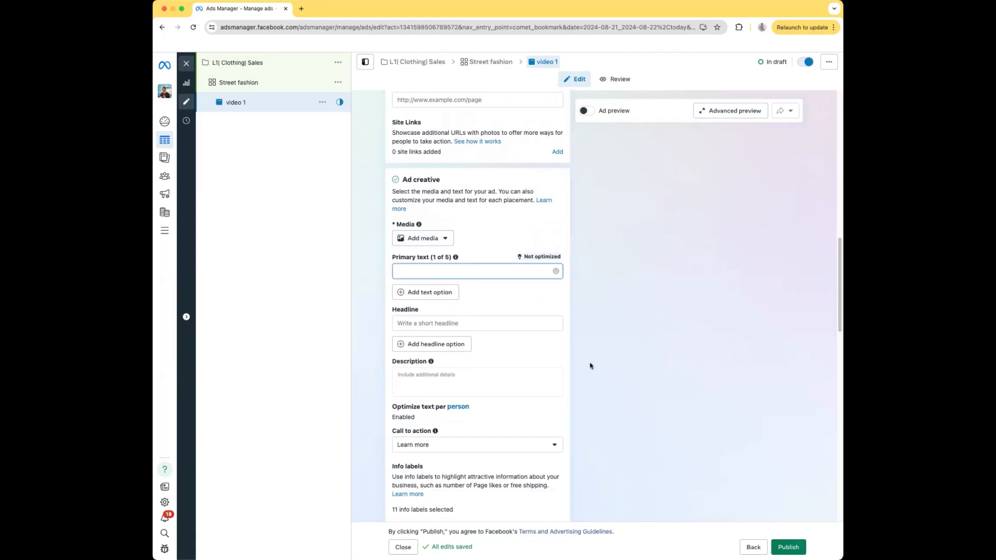
click(514, 324)
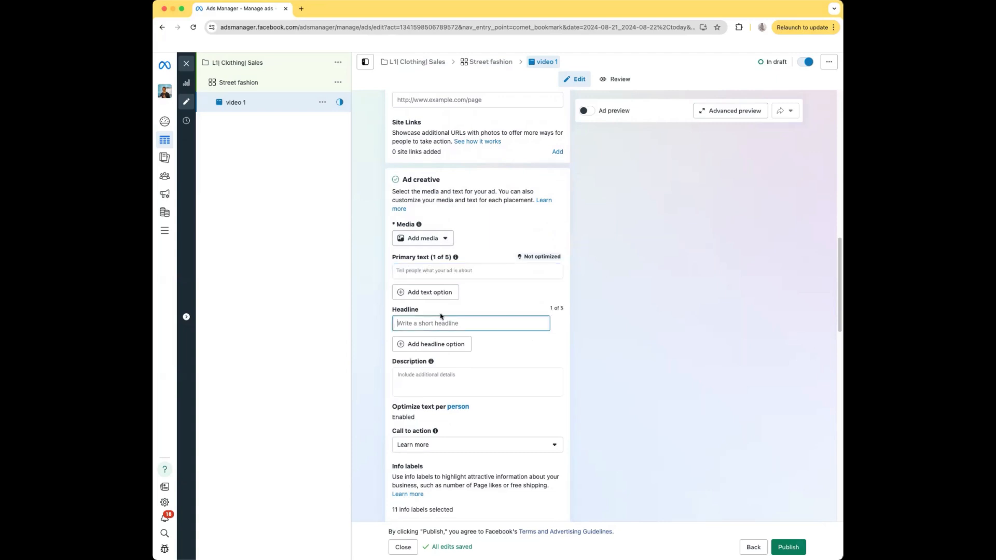
click(630, 317)
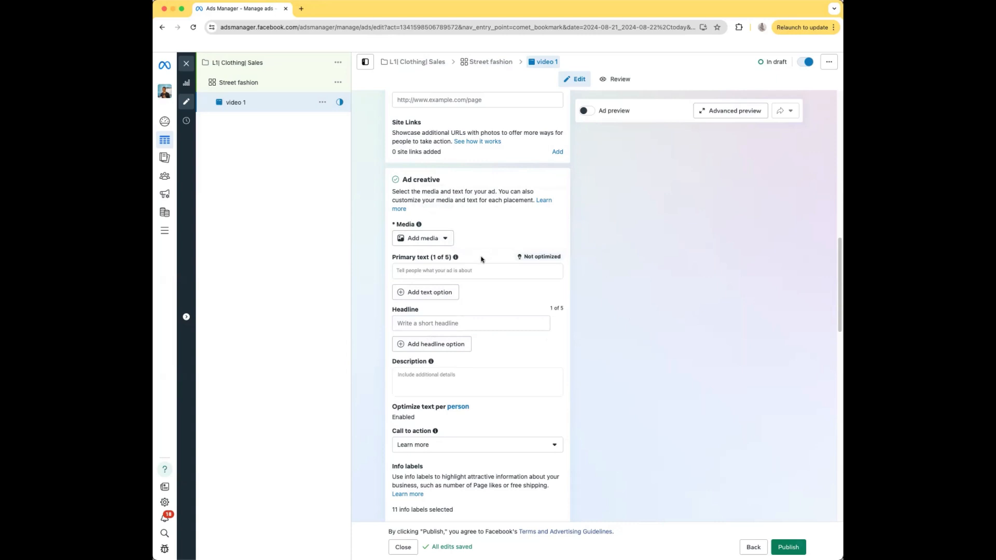
scroll(481, 259, down, 2)
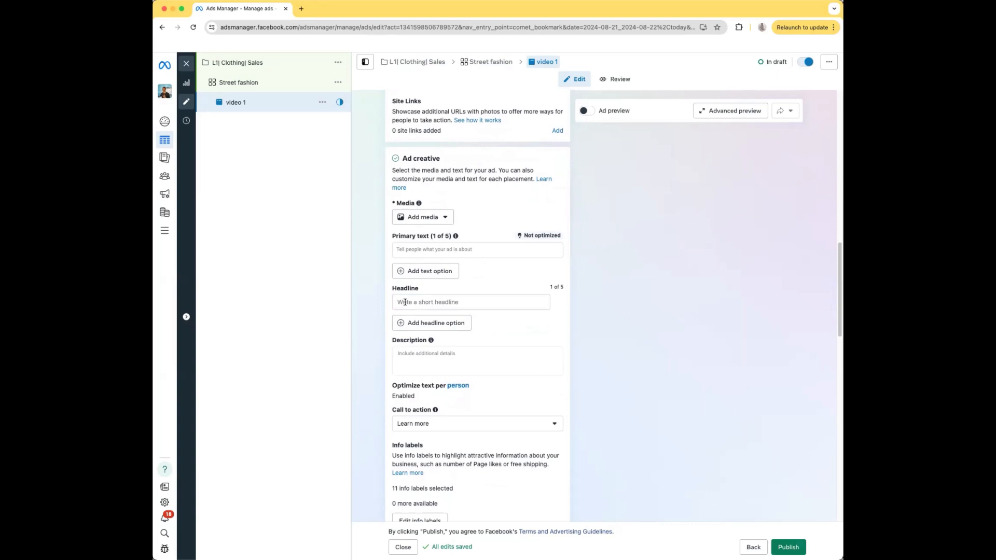
scroll(496, 328, down, 5)
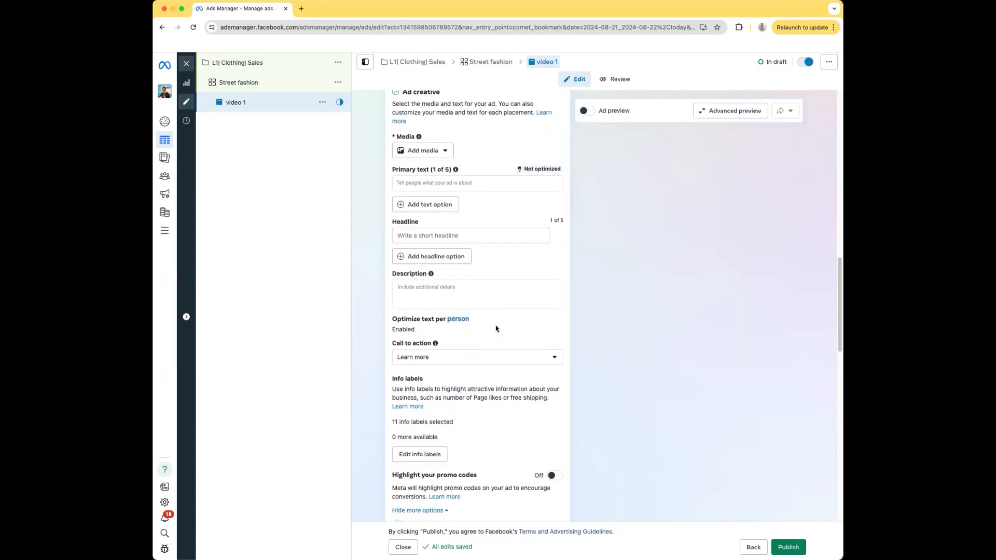
scroll(496, 328, down, 3)
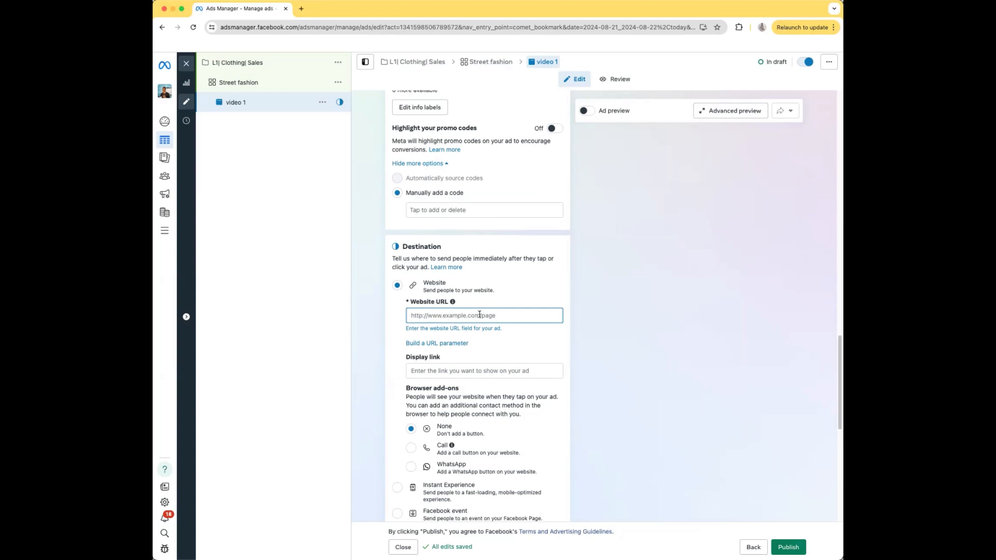
scroll(479, 314, down, 8)
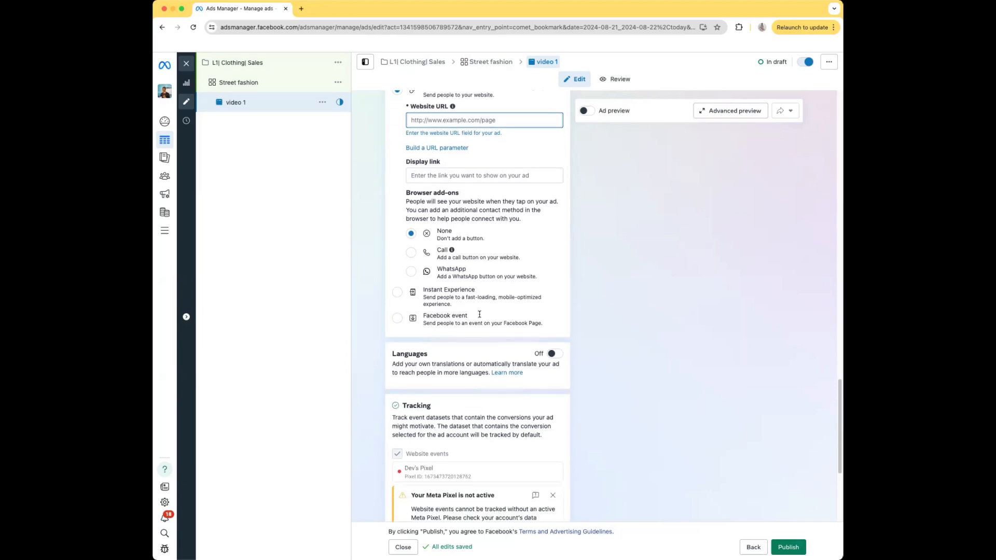
Make a quick duplicate of the "Street fashion" ad set together with its ad.
scroll(479, 315, up, 9)
scroll(479, 315, up, 10)
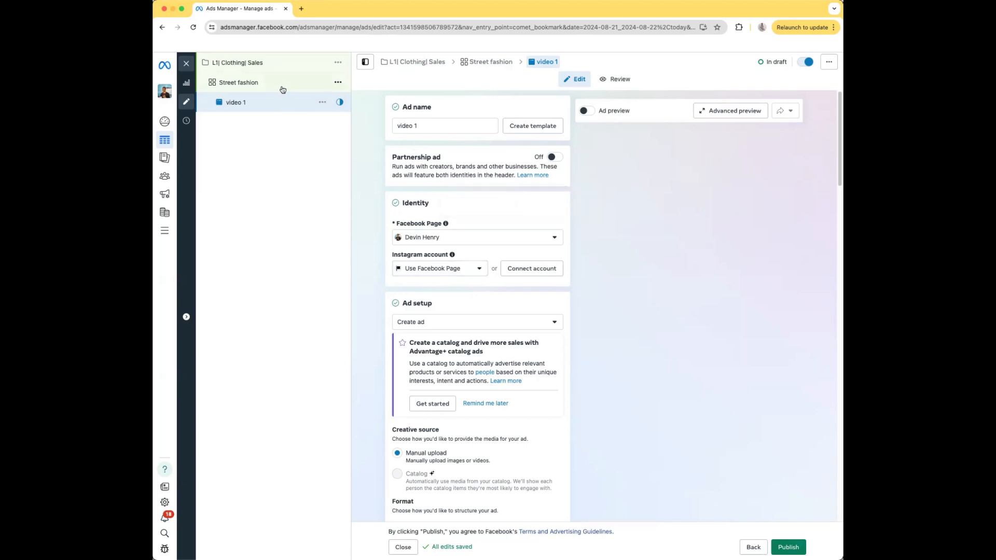
click(339, 83)
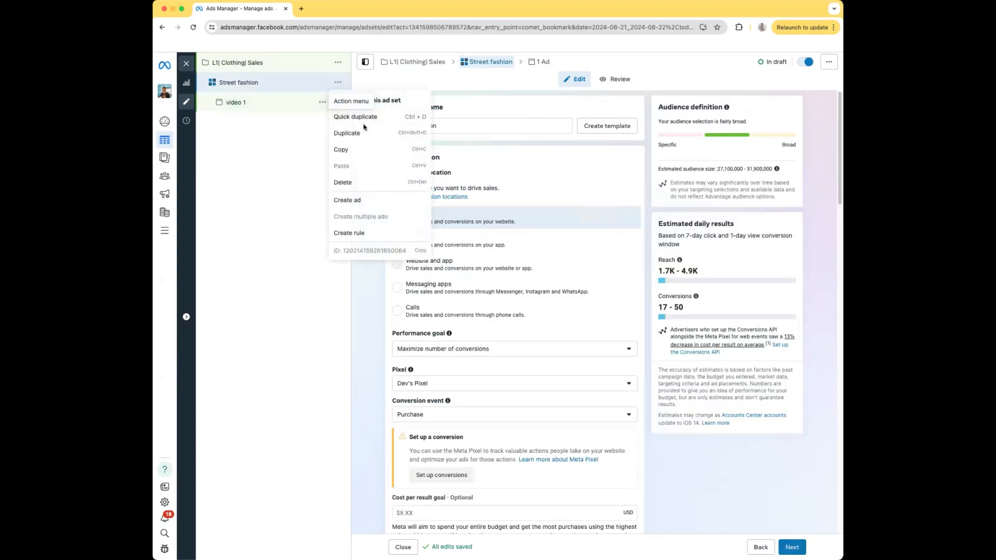
click(362, 118)
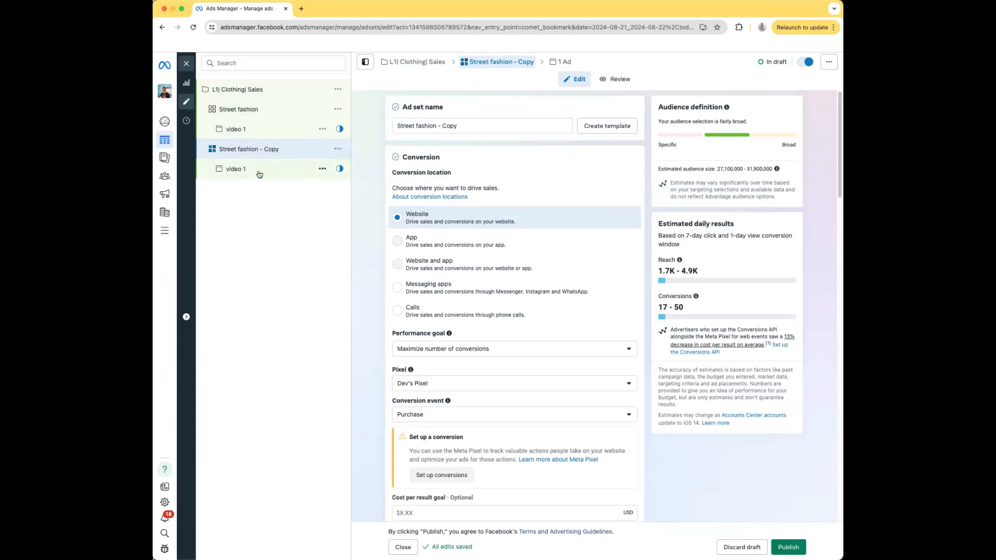
Clear the name of the duplicated ad set.
click(470, 125)
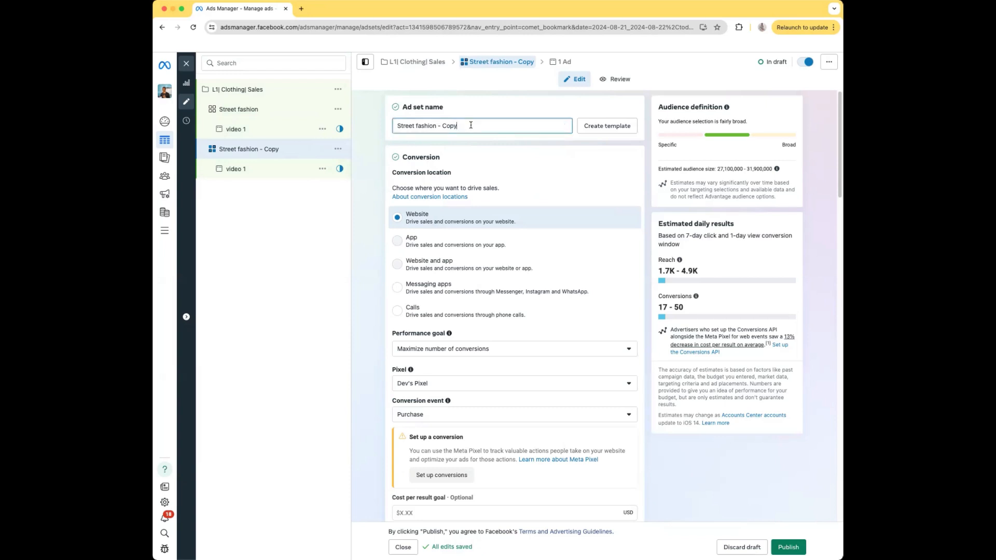
key(BackSpace)
key(BackSpace)
key(BackSpace)
key(BackSpace)
key(BackSpace)
key(BackSpace)
key(BackSpace)
key(BackSpace)
key(BackSpace)
key(BackSpace)
key(BackSpace)
key(BackSpace)
key(BackSpace)
key(BackSpace)
key(BackSpace)
key(BackSpace)
key(BackSpace)
key(BackSpace)
key(BackSpace)
key(BackSpace)
key(BackSpace)
Remove the interest "Street fashion (apparel)" from the duplicated ad set's detailed targeting.
scroll(491, 200, down, 5)
scroll(491, 202, down, 12)
scroll(491, 205, down, 7)
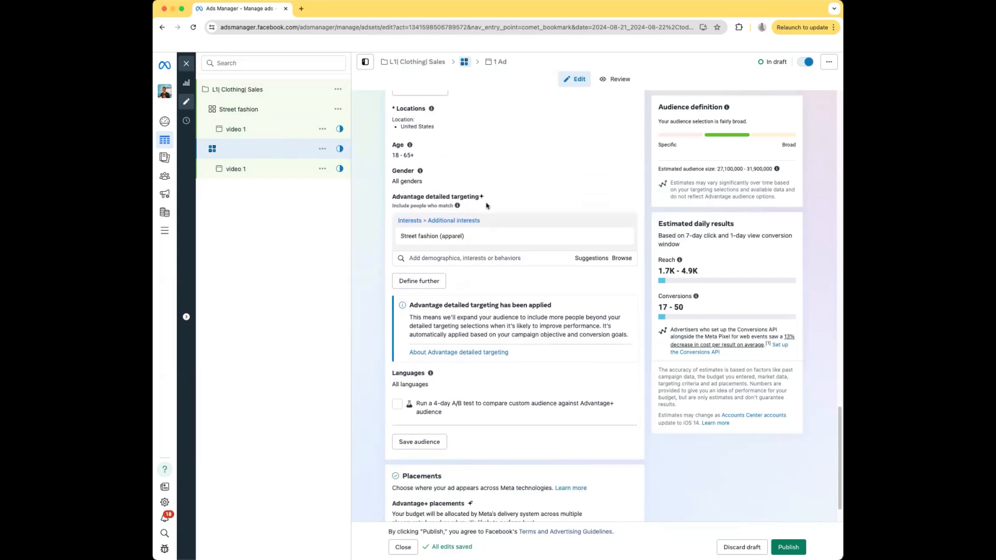
mouse_move(550, 238)
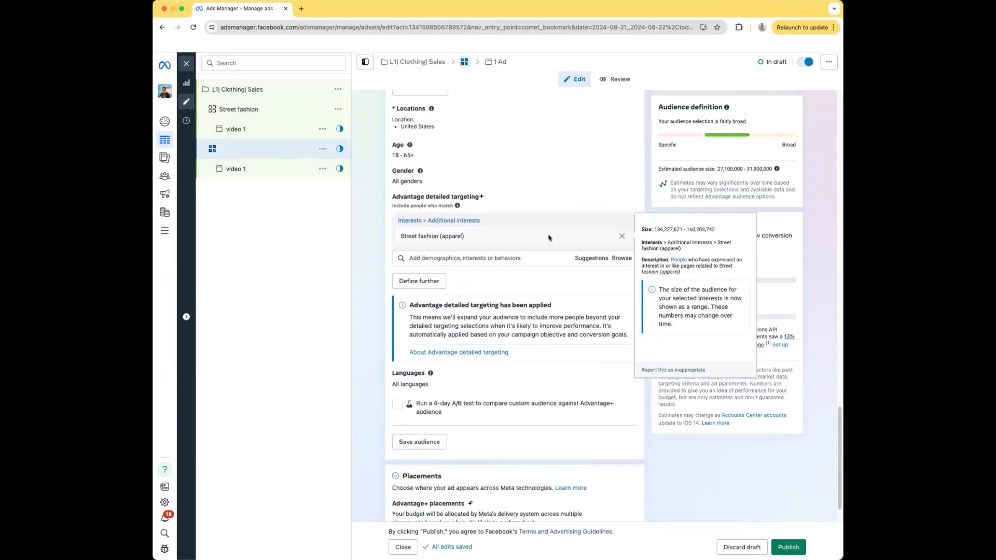
click(621, 237)
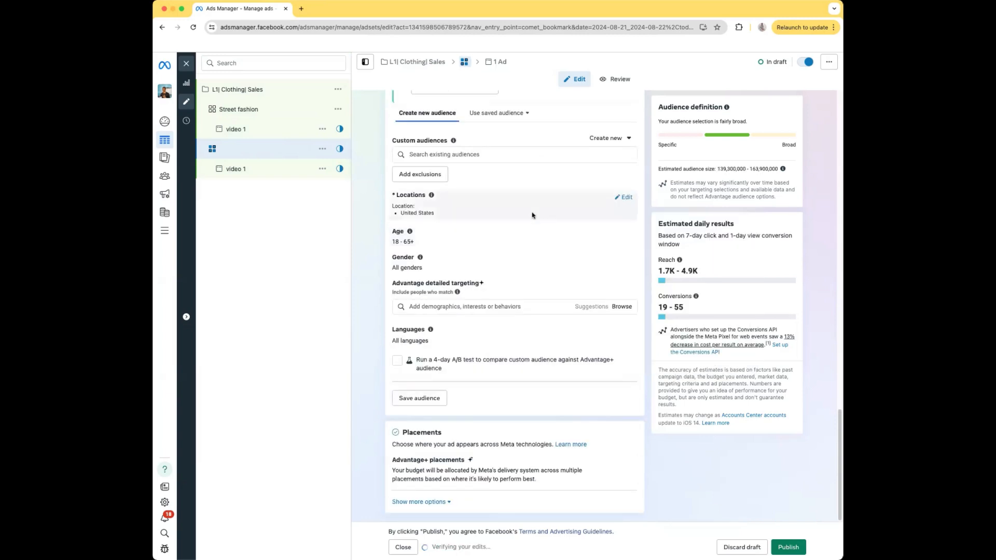
Add the interest "Hoodie (apparel)" to the duplicated ad set's detailed targeting.
click(444, 306)
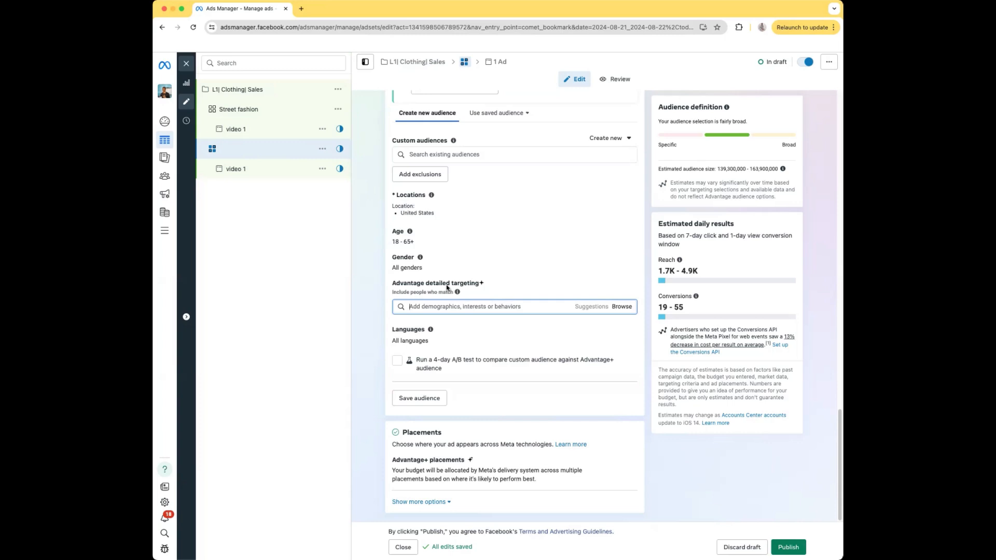
text(h)
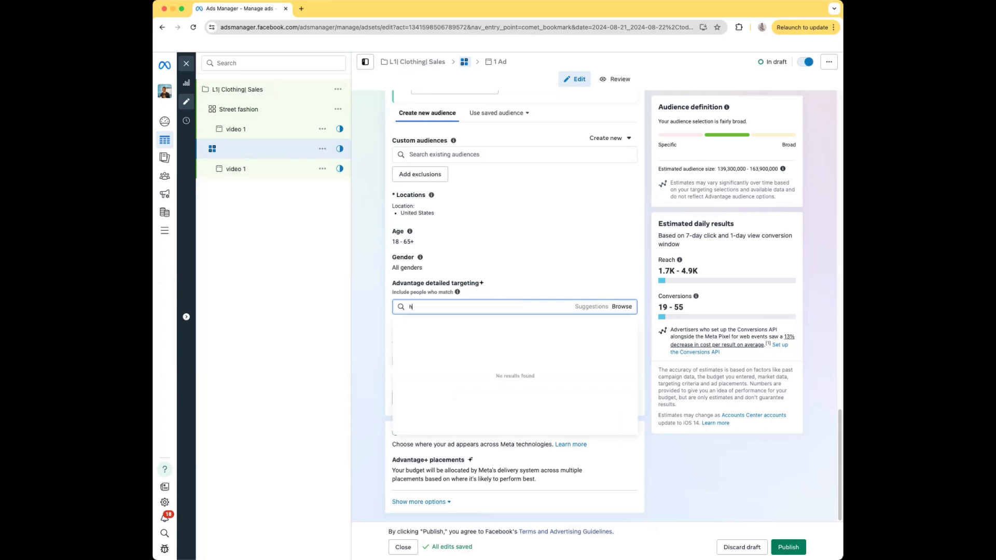
text(oodie)
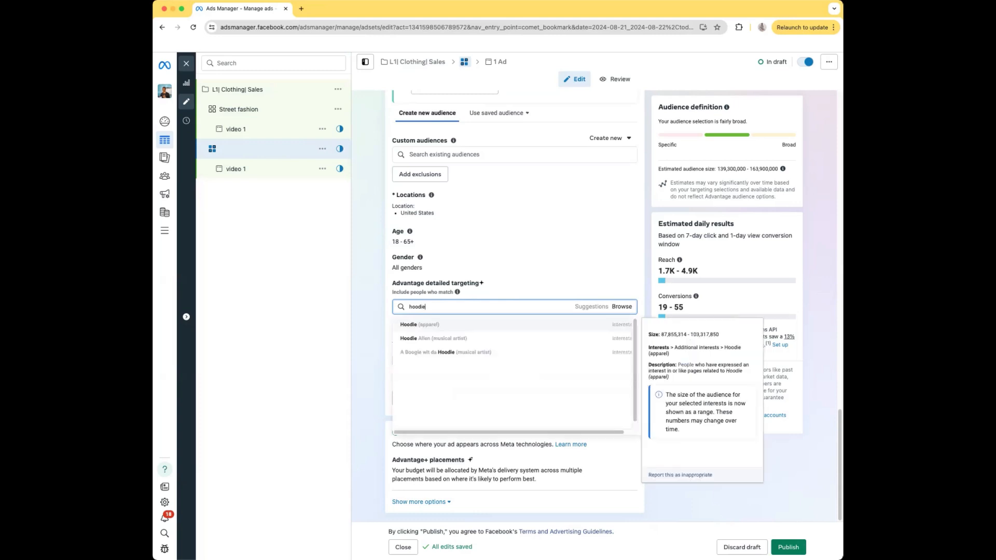
click(415, 325)
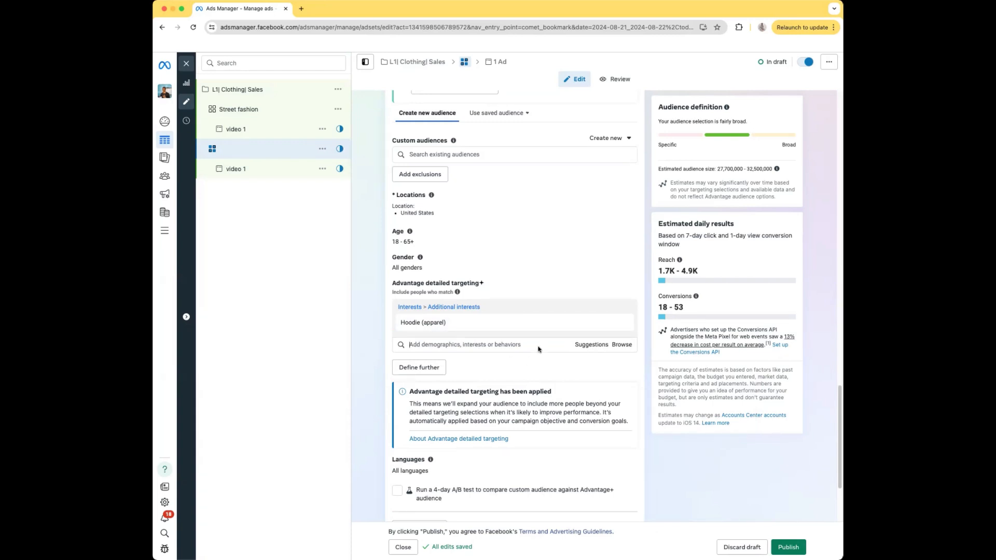
Name the duplicated ad set "Hoodie".
scroll(584, 313, up, 10)
scroll(502, 222, up, 5)
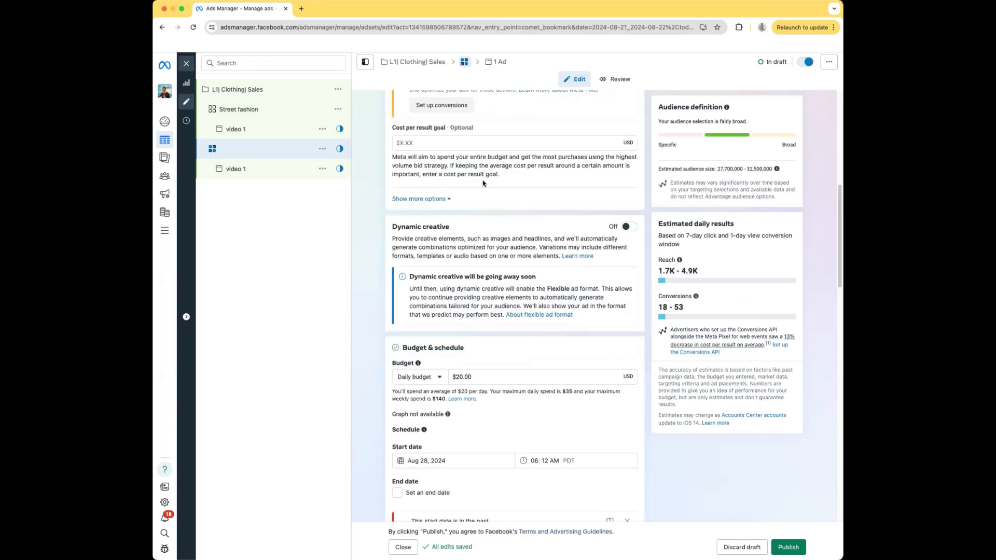
scroll(462, 133, up, 7)
click(459, 126)
text(H)
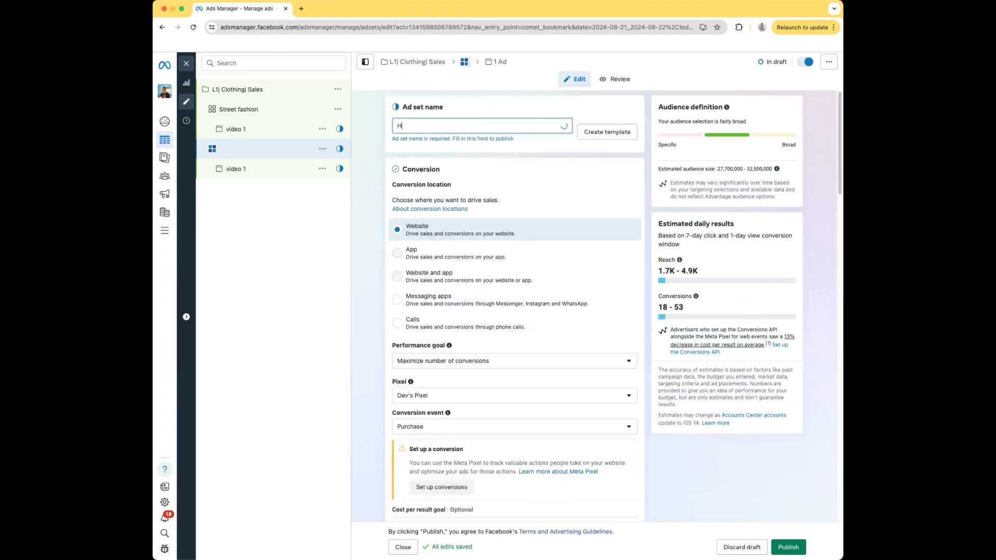
text(oodie)
click(459, 97)
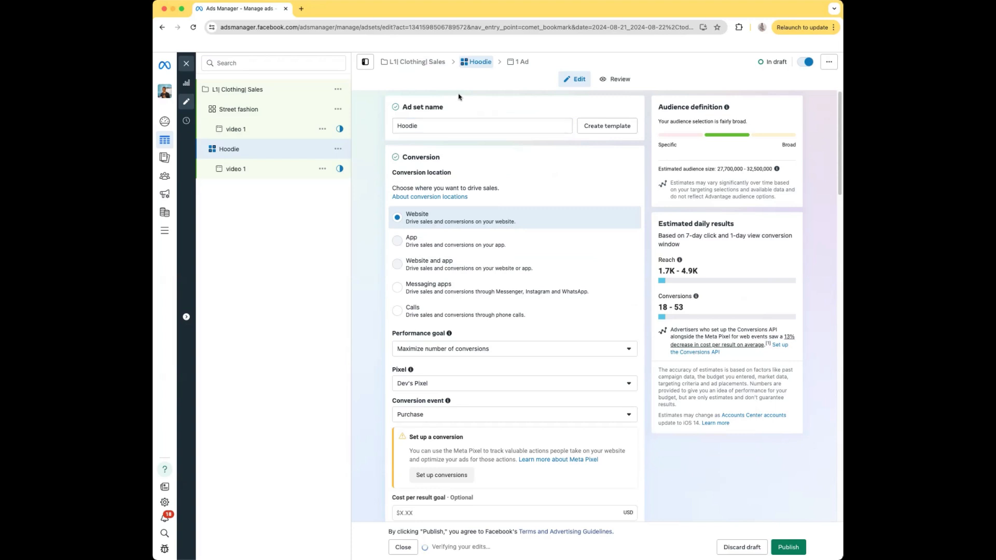
Make a quick duplicate of the "Hoodie" ad set together with its ad.
scroll(441, 122, down, 1)
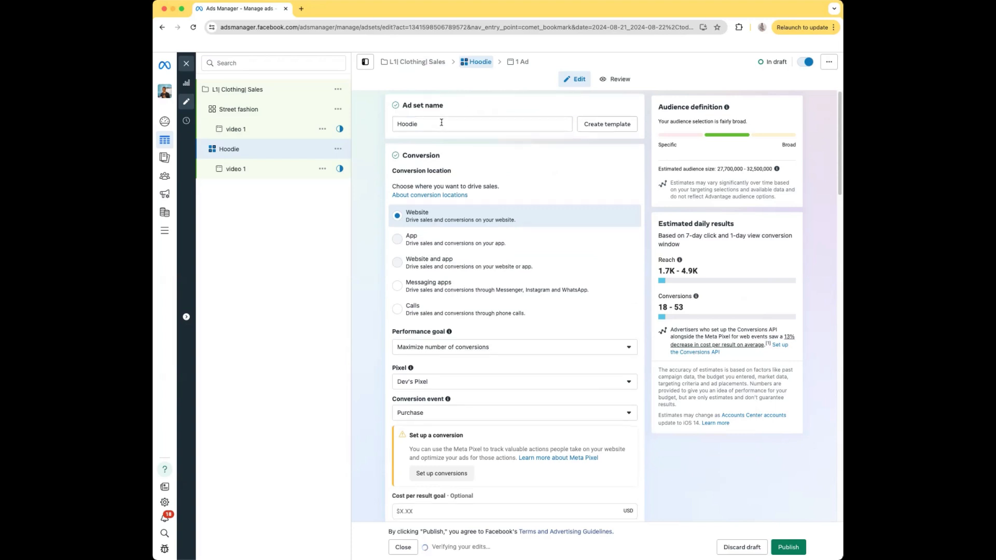
scroll(442, 123, down, 5)
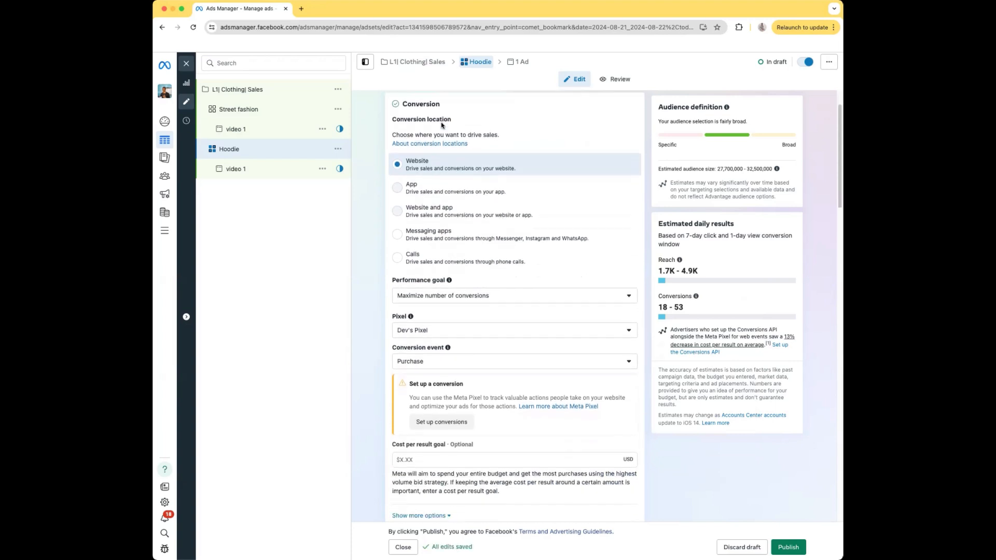
scroll(441, 124, down, 5)
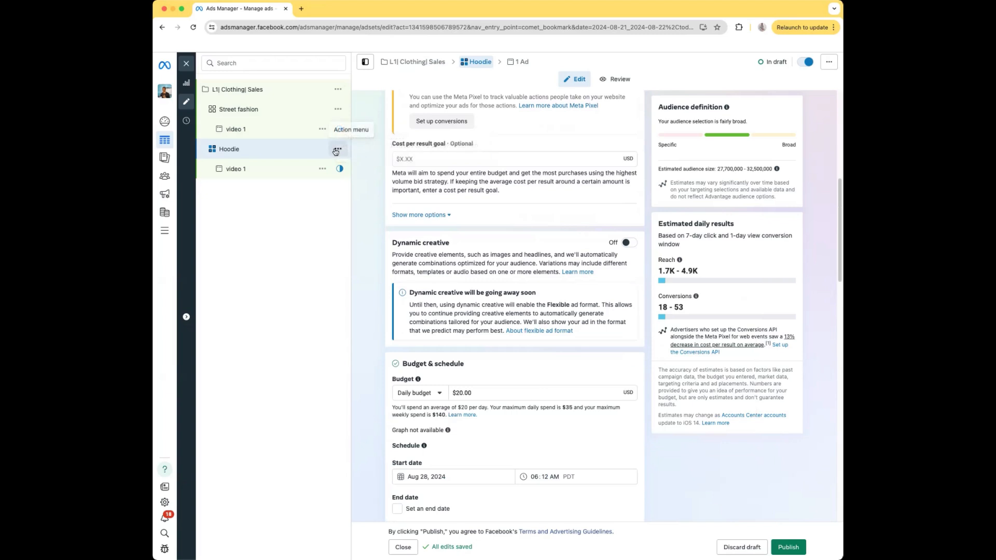
click(335, 150)
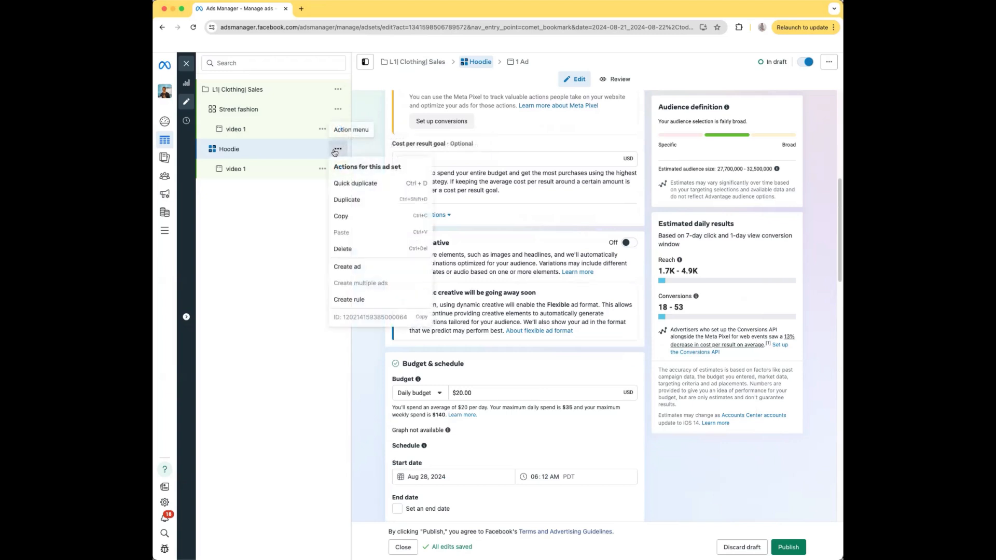
click(355, 184)
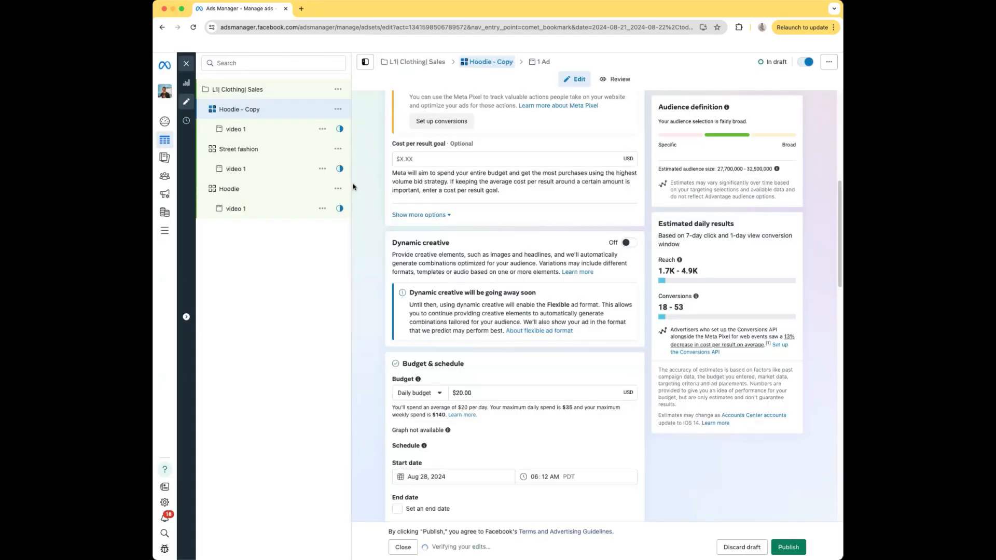
scroll(459, 207, down, 7)
scroll(459, 206, down, 10)
Clear the name of the new copy of the "Hoodie" ad set.
scroll(459, 200, up, 16)
scroll(460, 145, up, 8)
drag(440, 126, 394, 126)
key(BackSpace)
Remove the interest "Hoodie (apparel)" from the unnamed ad set's detailed targeting.
scroll(517, 201, down, 1)
scroll(517, 200, down, 12)
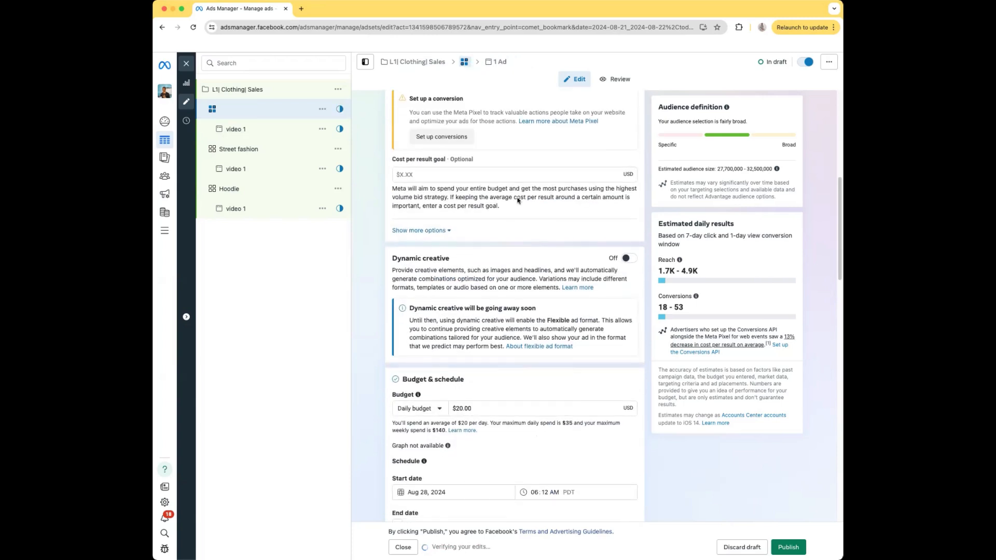
scroll(517, 201, down, 8)
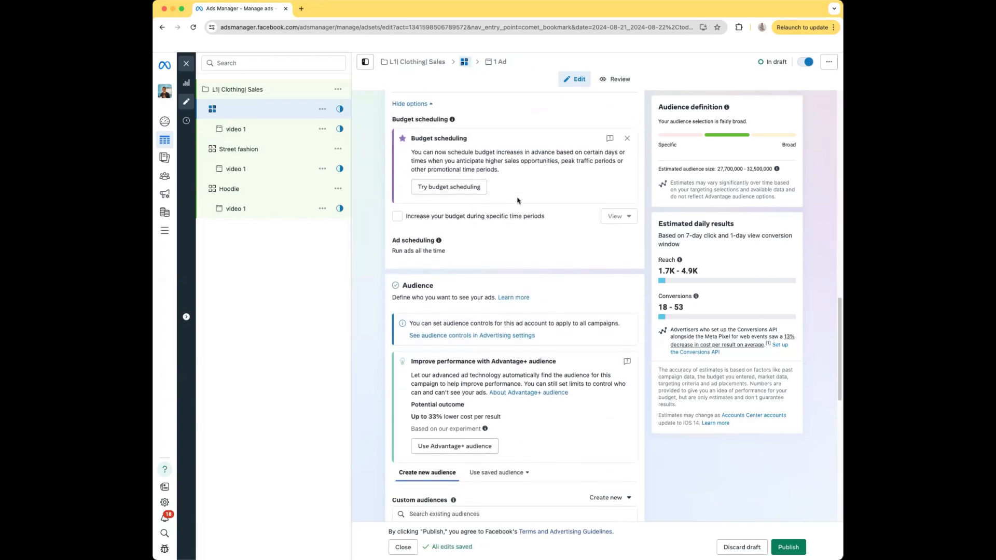
scroll(517, 200, down, 1)
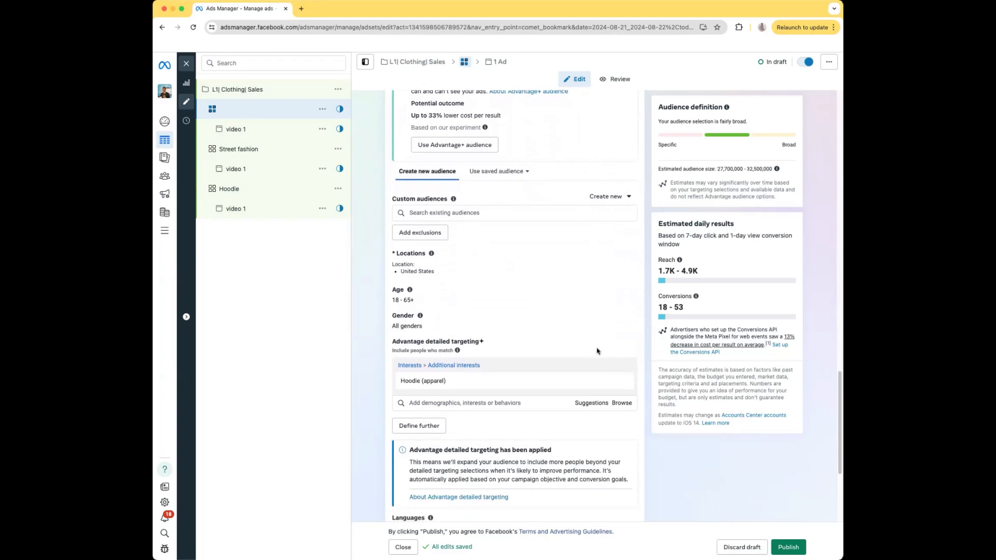
mouse_move(628, 381)
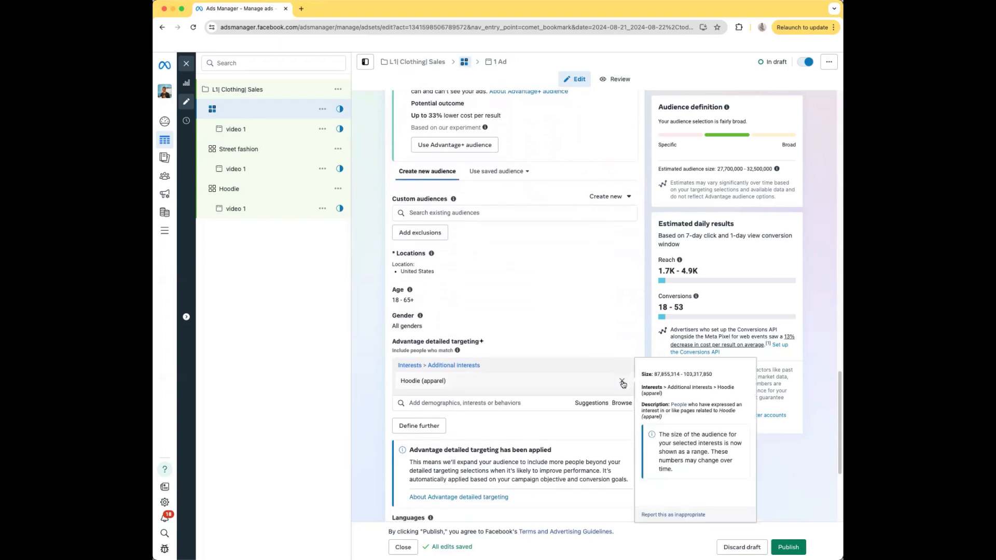
click(622, 382)
Add the interest "Fast food (food & drink)" to the unnamed ad set's detailed targeting.
click(498, 366)
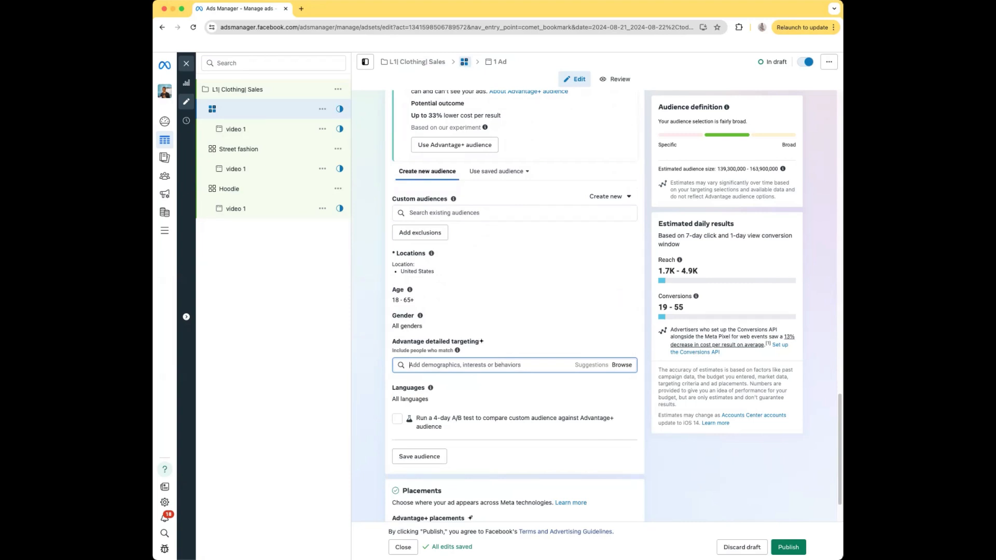
text(fast food)
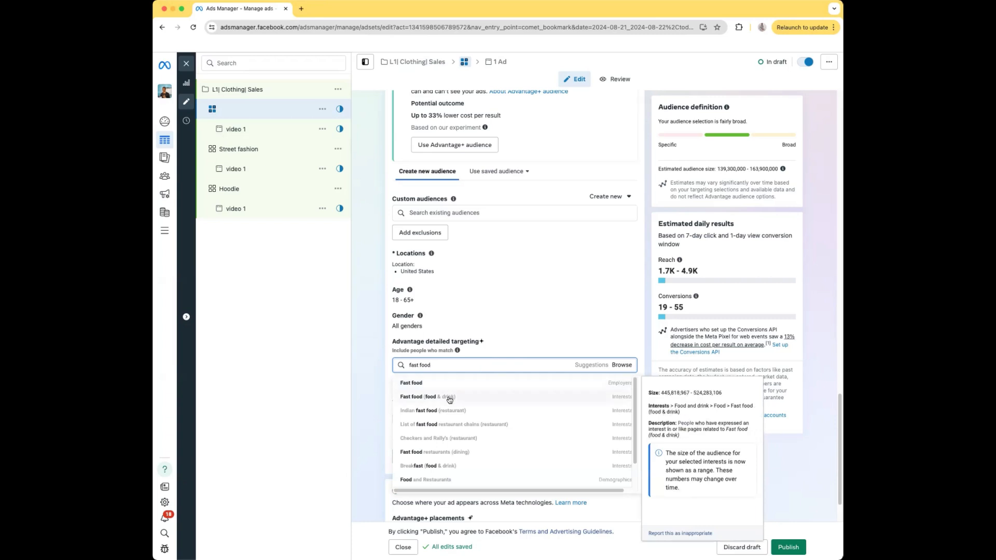
click(449, 400)
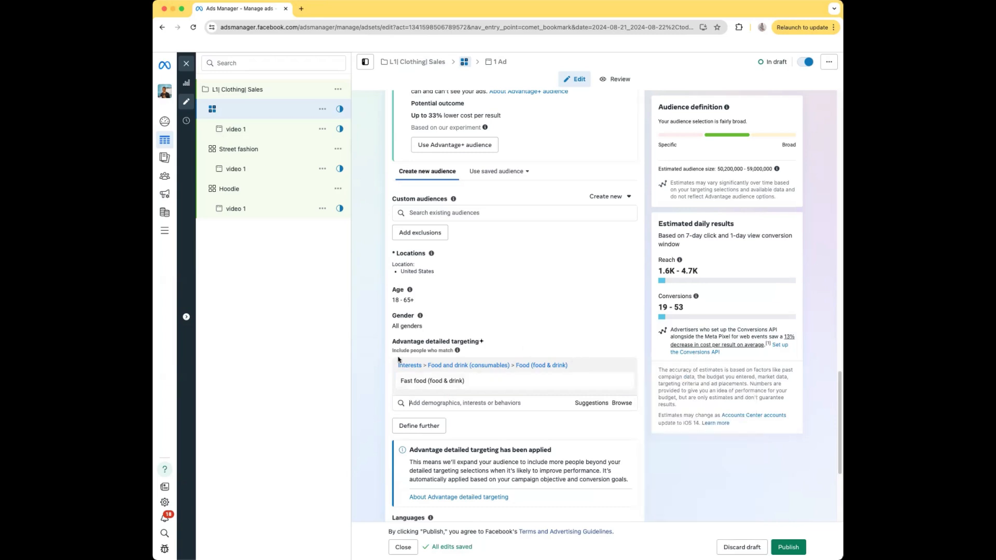
mouse_move(403, 381)
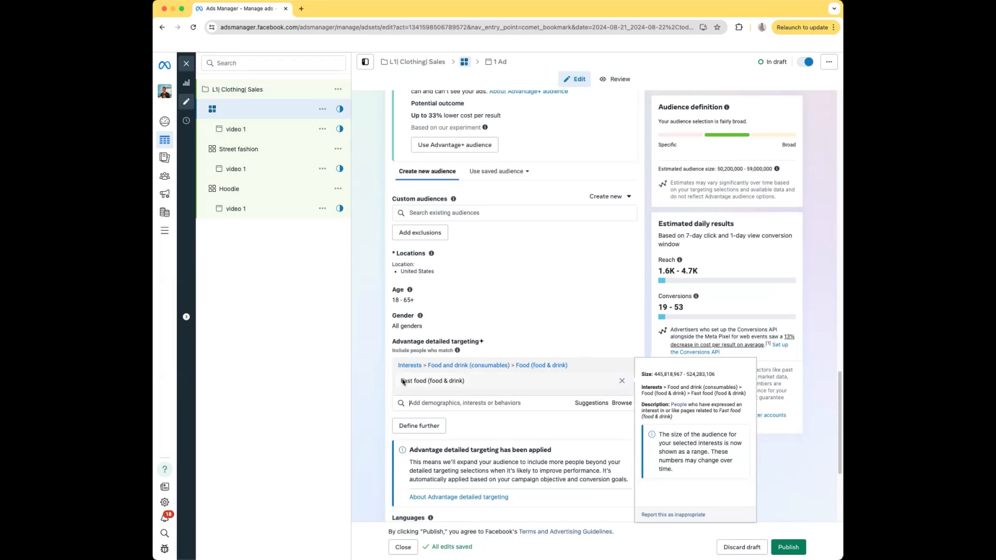
Name the unnamed ad set "Fast food".
scroll(500, 352, up, 15)
click(449, 126)
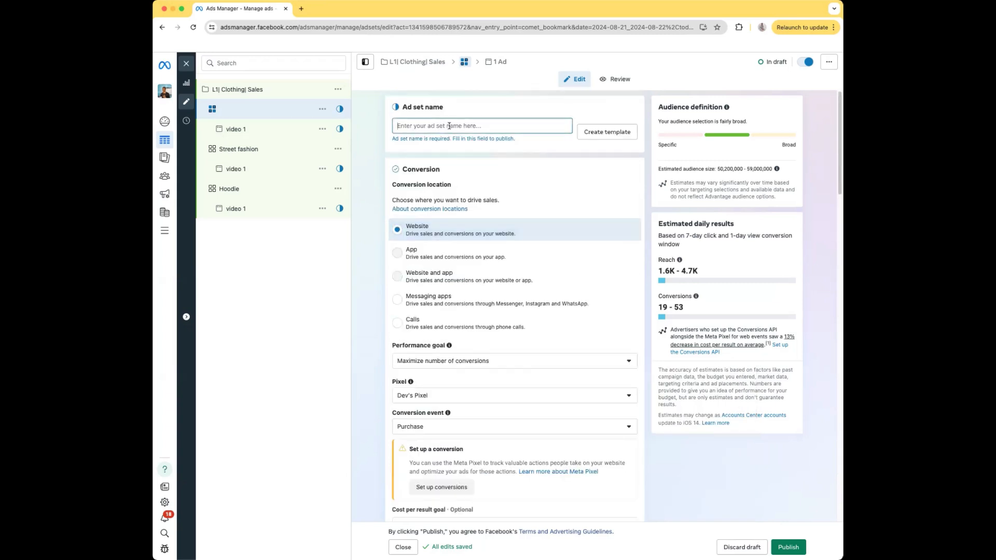
text(Fast food)
click(446, 95)
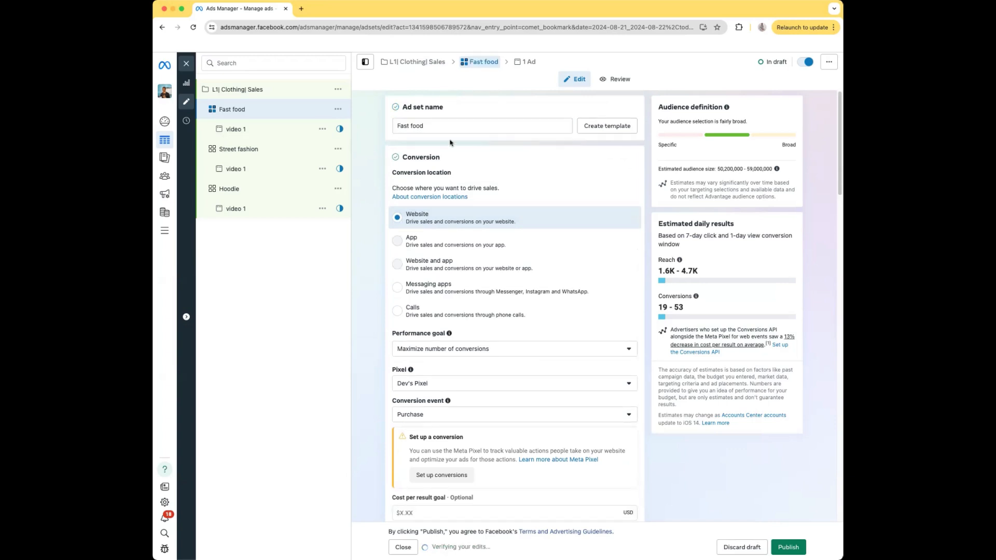
scroll(442, 220, down, 5)
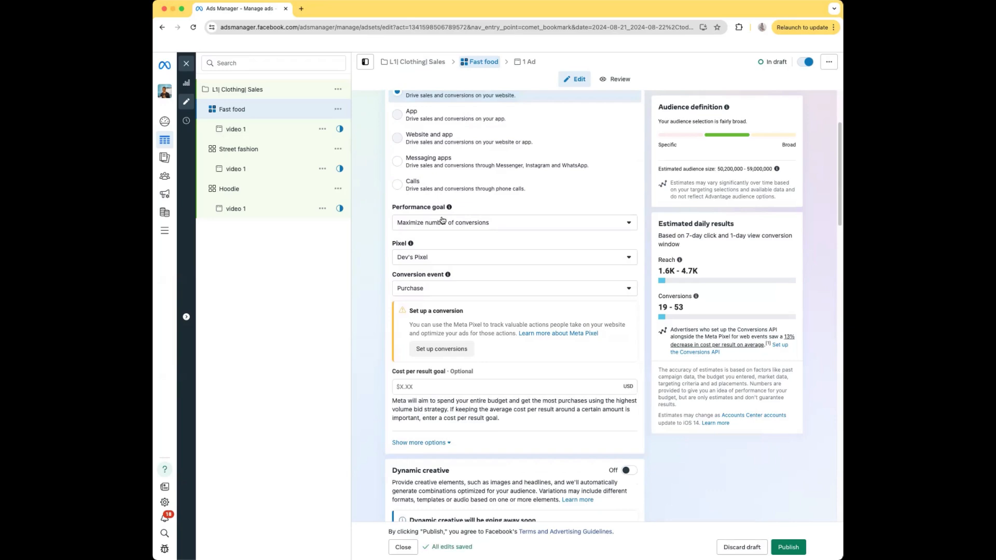
scroll(442, 220, up, 2)
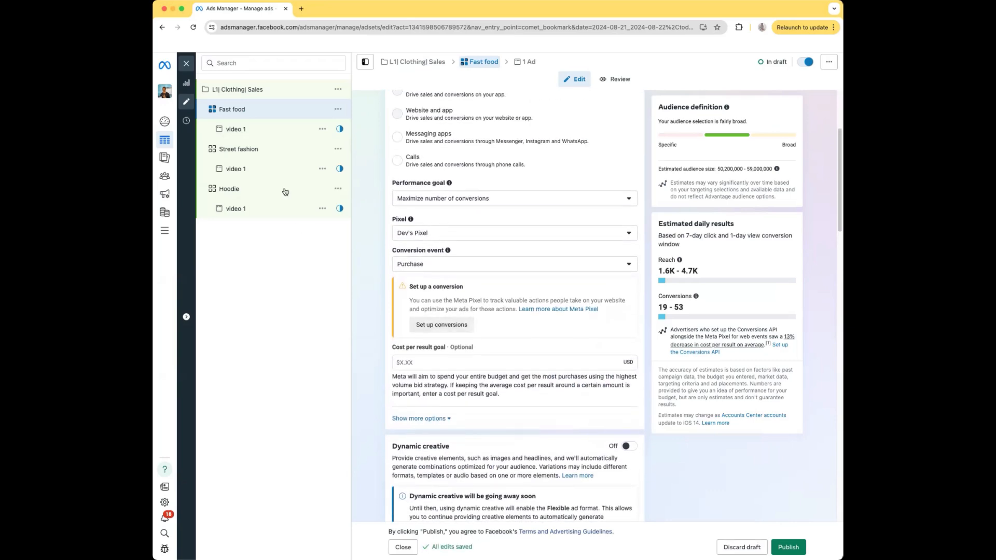
scroll(473, 327, down, 5)
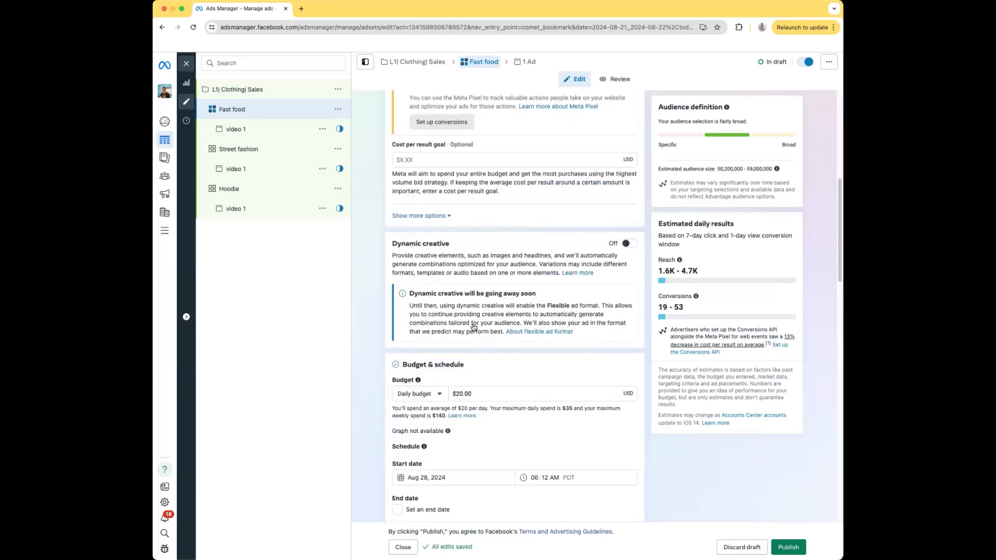
scroll(473, 326, down, 4)
scroll(473, 327, up, 8)
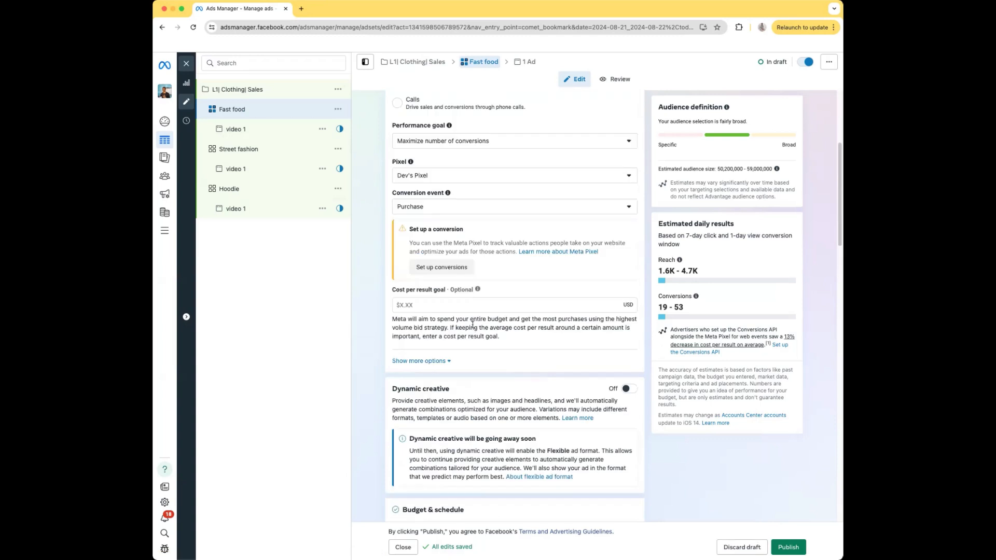
scroll(473, 325, up, 1)
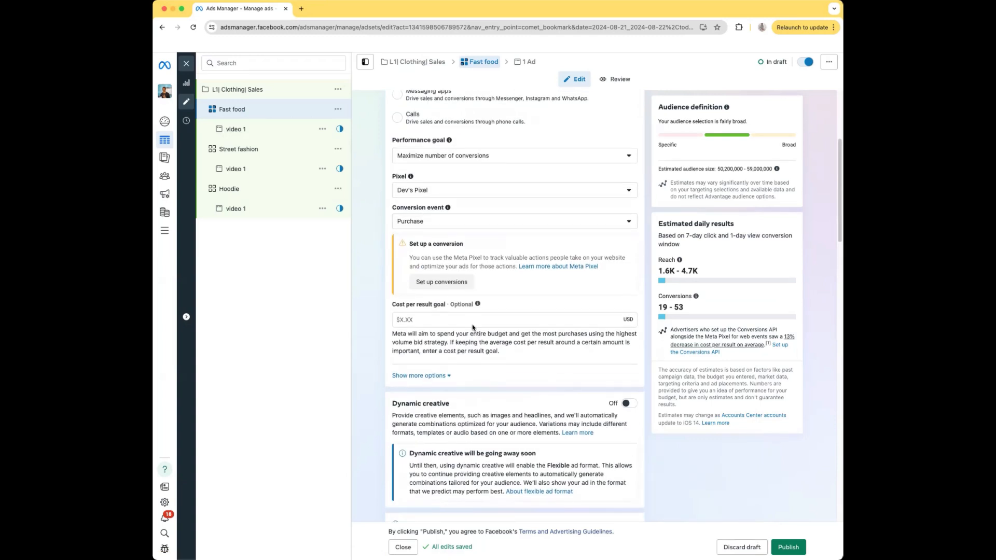